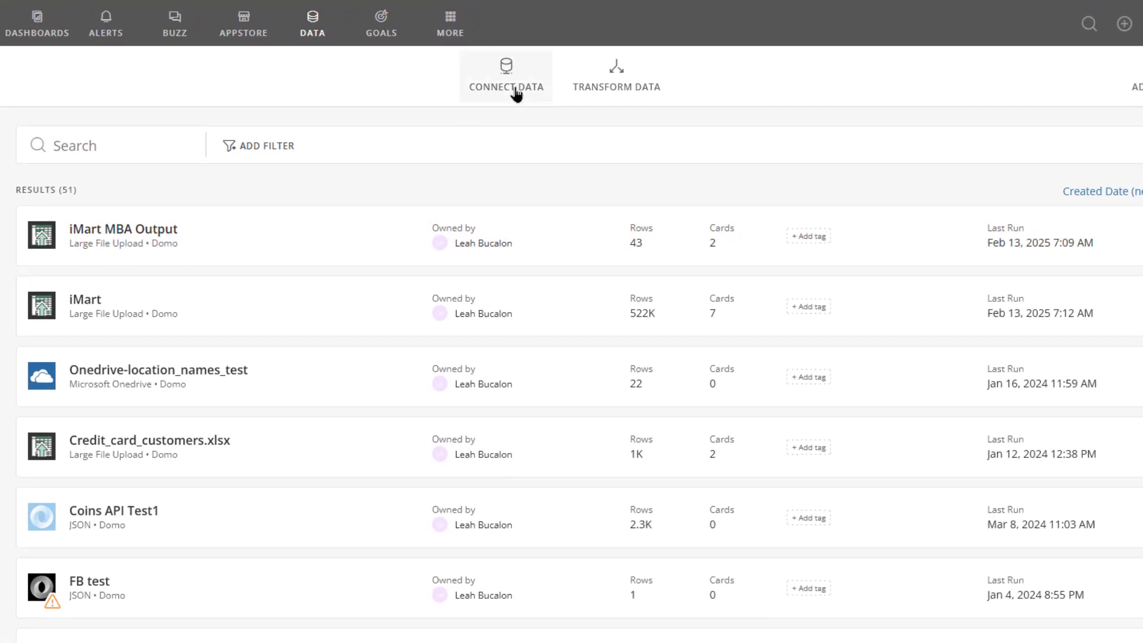
- Upload the Marketing CSV file from the Domo Course Data folder as a new spreadsheet dataset
left_click(515, 94)
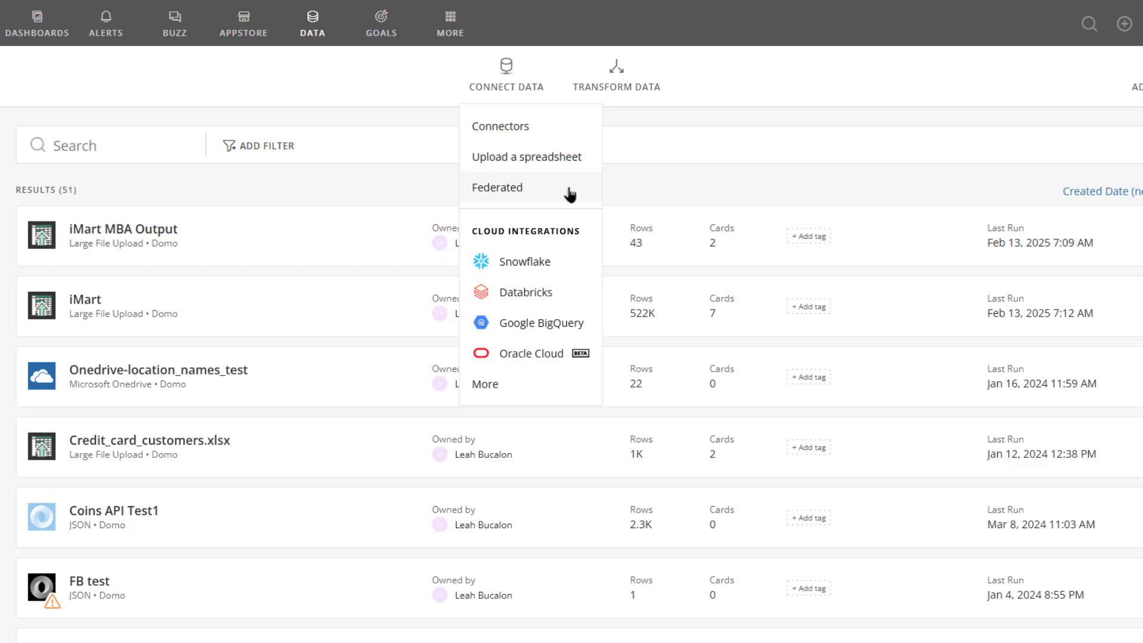
left_click(577, 157)
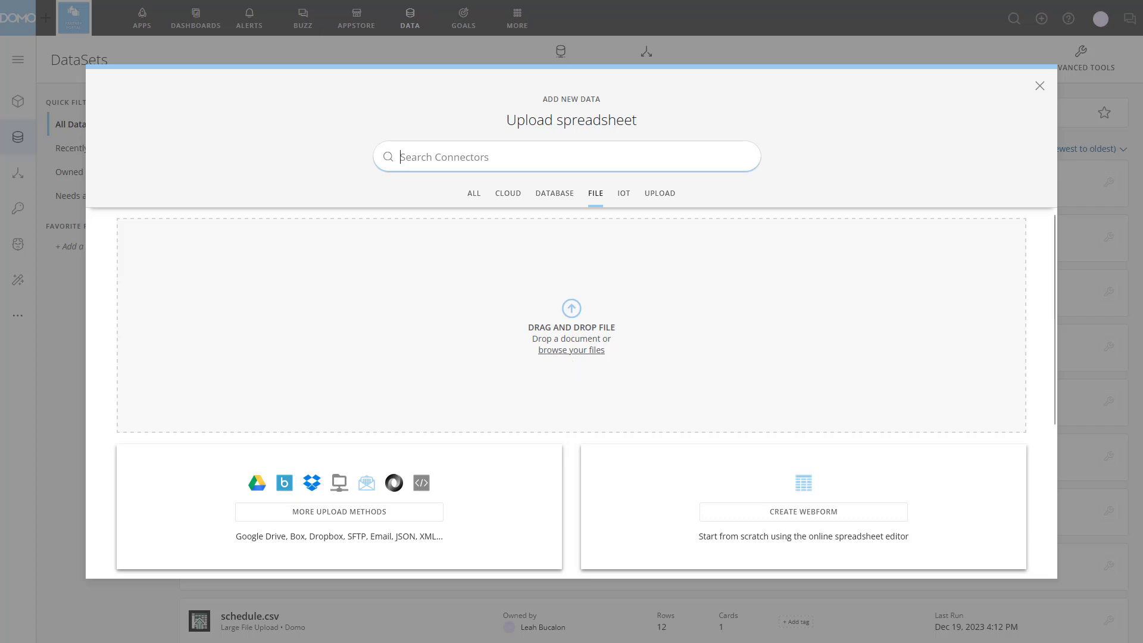
left_click(573, 361)
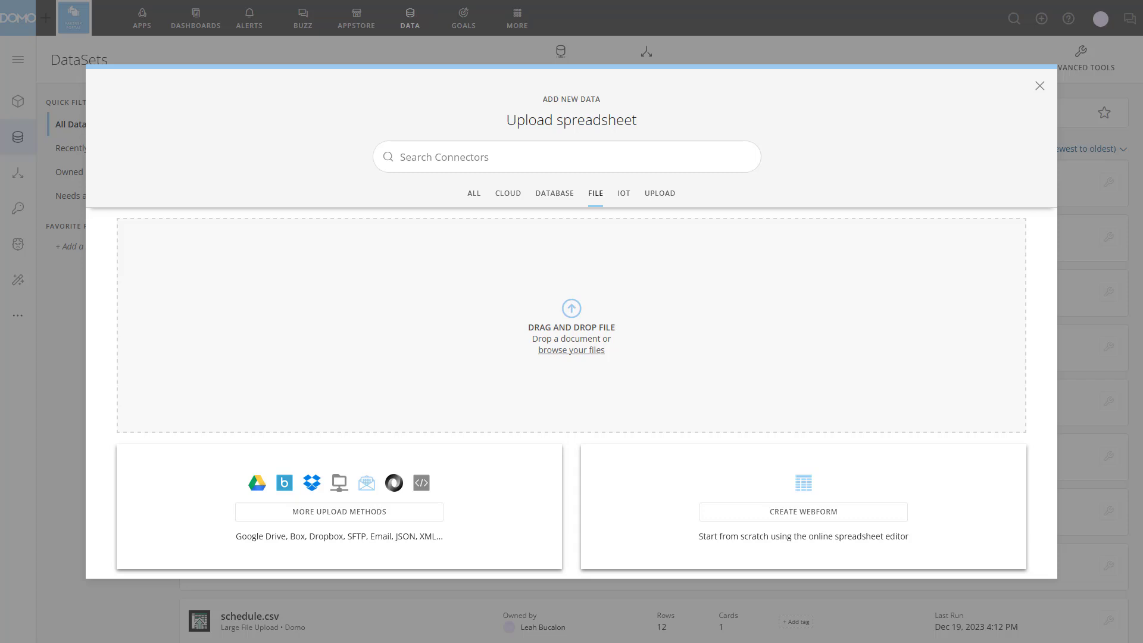
key("alt+Tab")
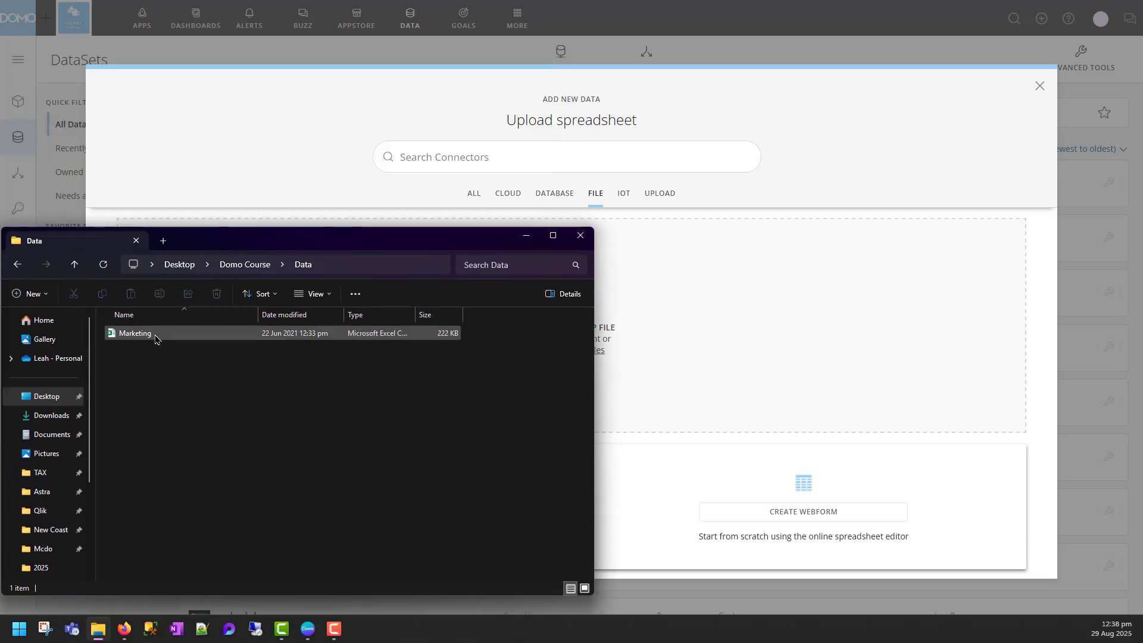
left_click_drag(156, 337, 694, 326)
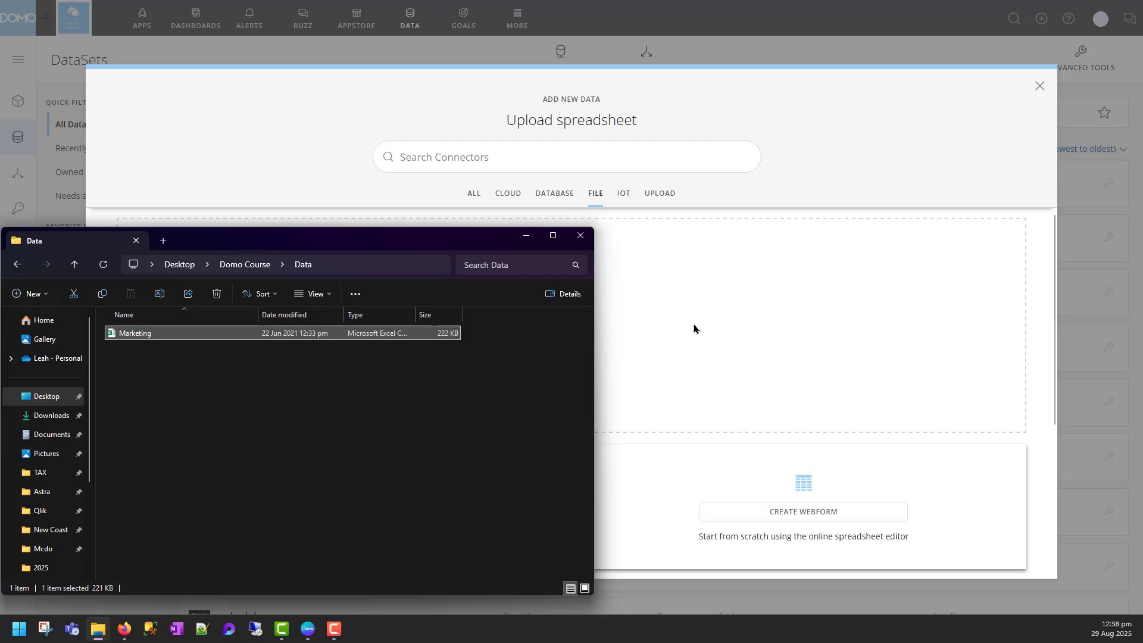
left_click(525, 235)
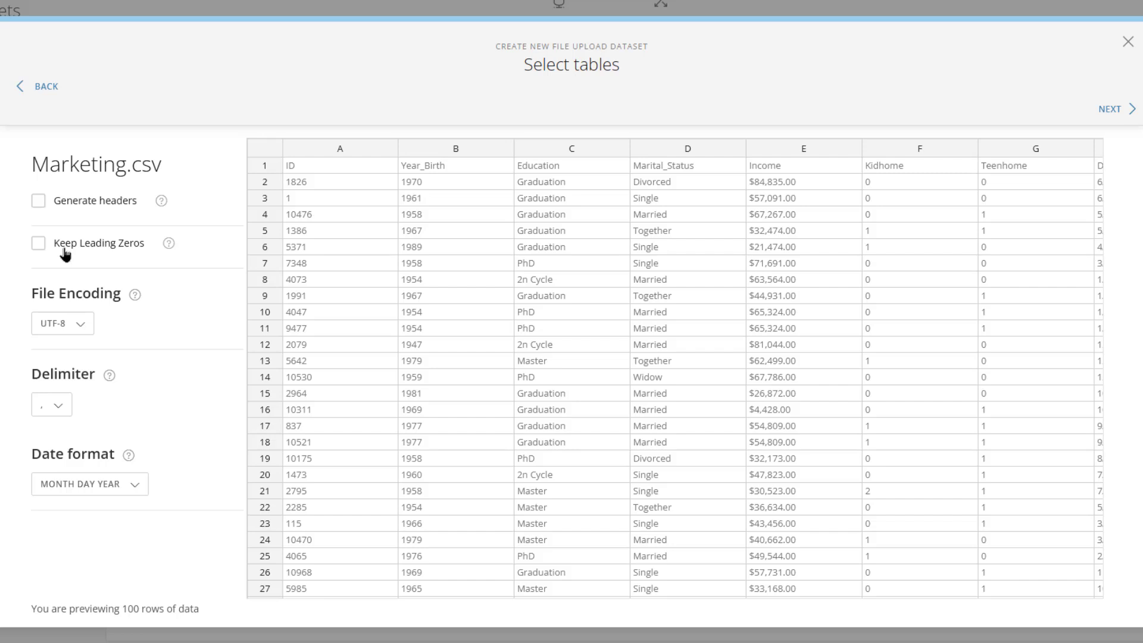
- Look through the available file encodings for Marketing.csv and keep UTF-8
left_click(83, 335)
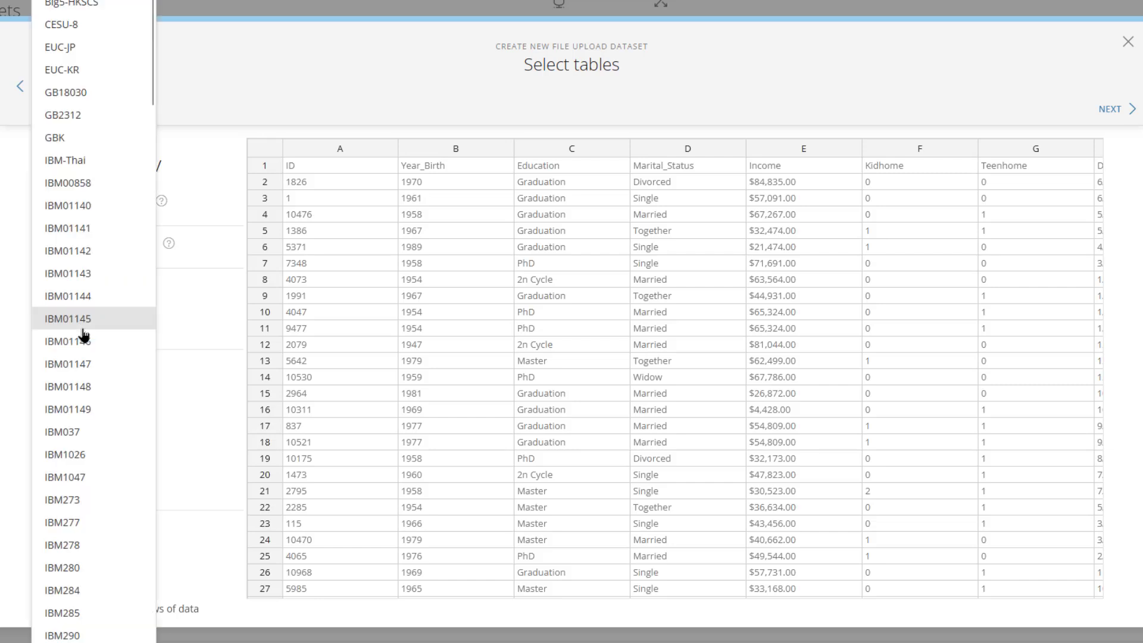
scroll(83, 334, "down", 8)
scroll(83, 334, "down", 12)
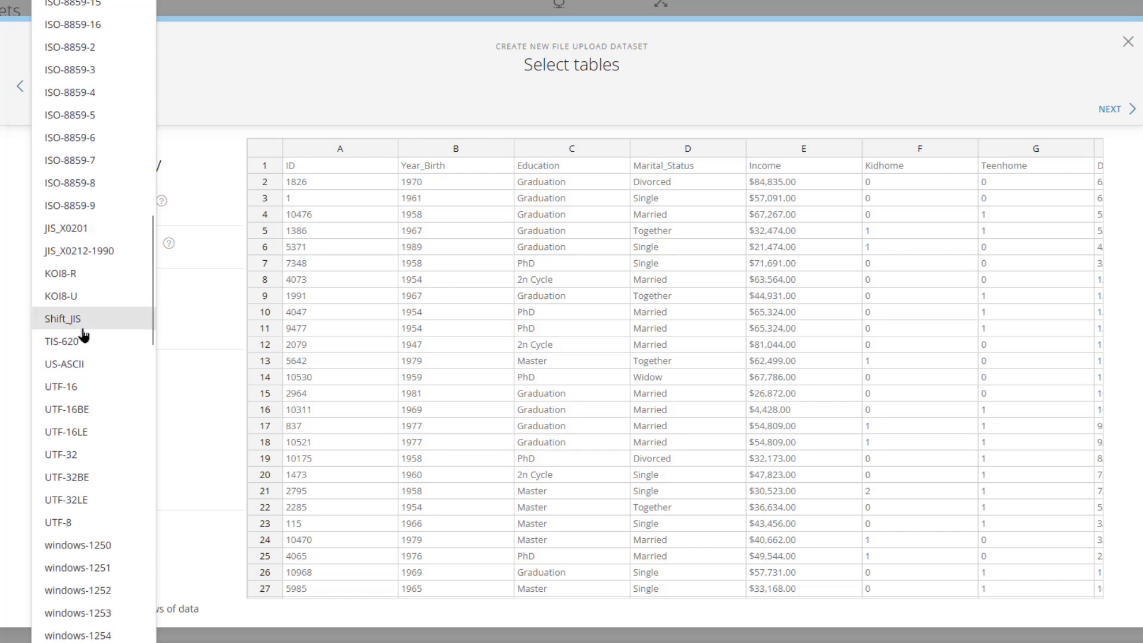
scroll(83, 334, "down", 10)
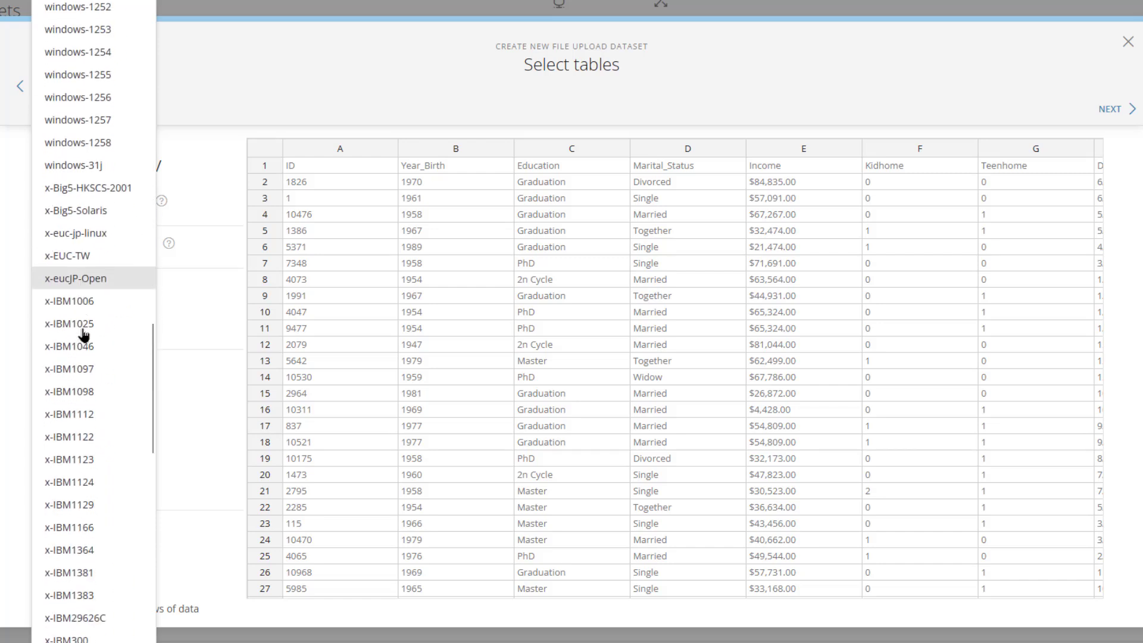
left_click(207, 364)
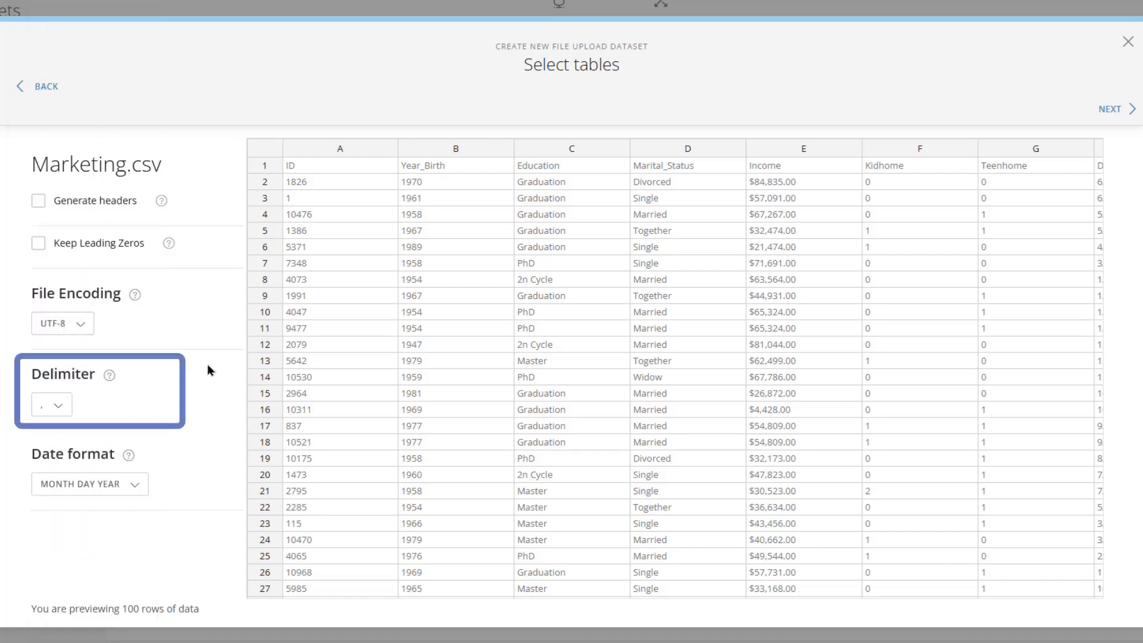
- Check the delimiter and date format choices for Marketing.csv, keeping the comma and Month Day Year
left_click(59, 409)
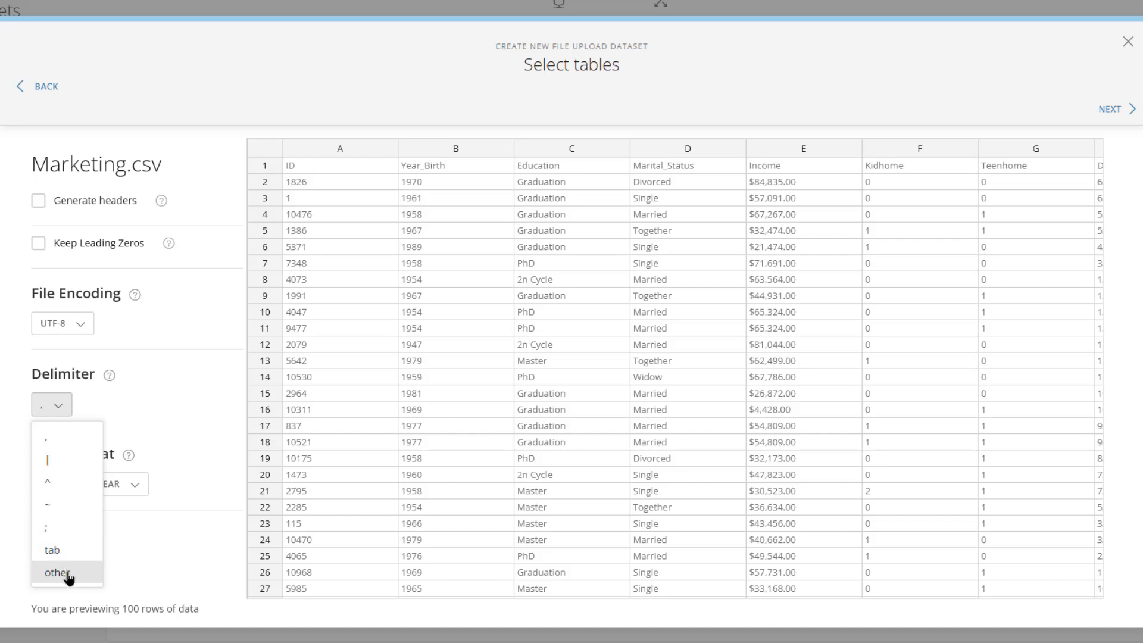
left_click(210, 479)
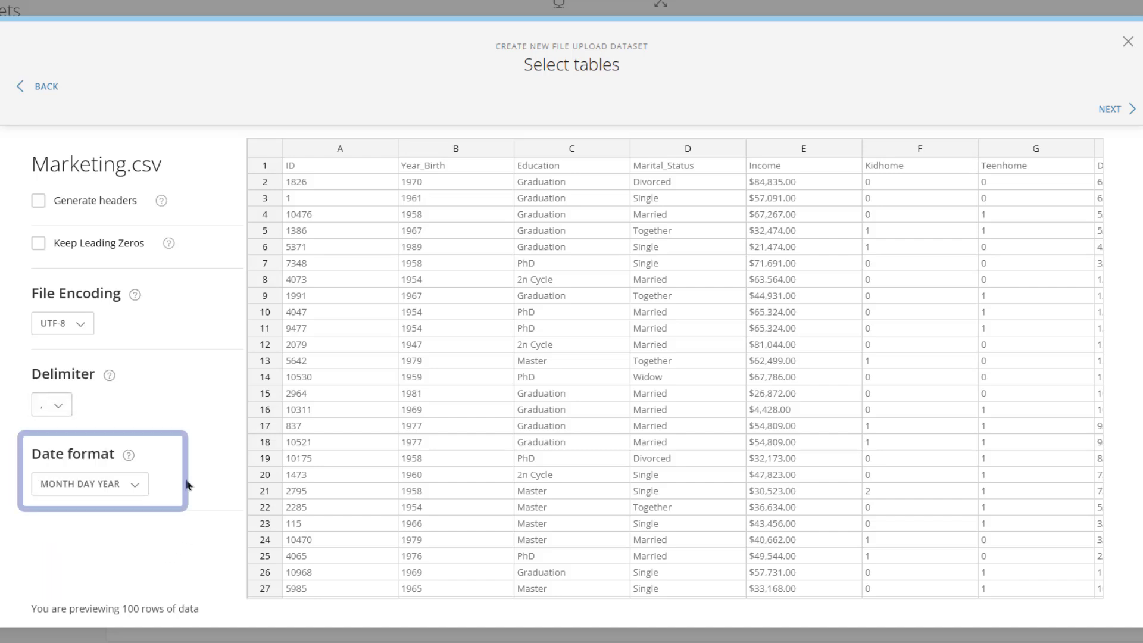
left_click(143, 493)
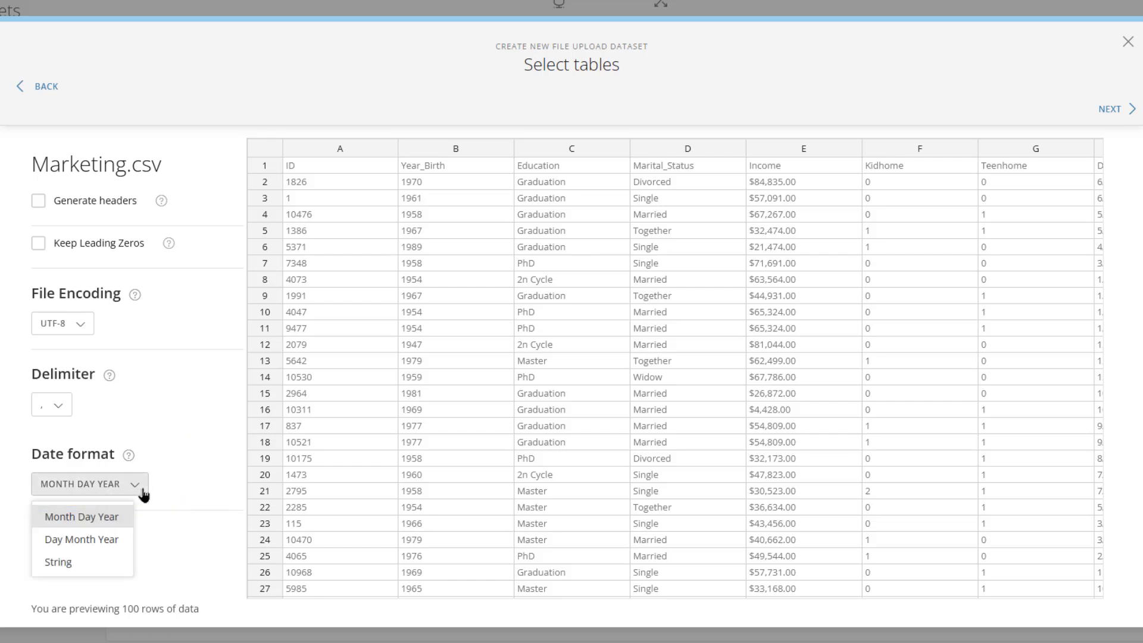
left_click(191, 420)
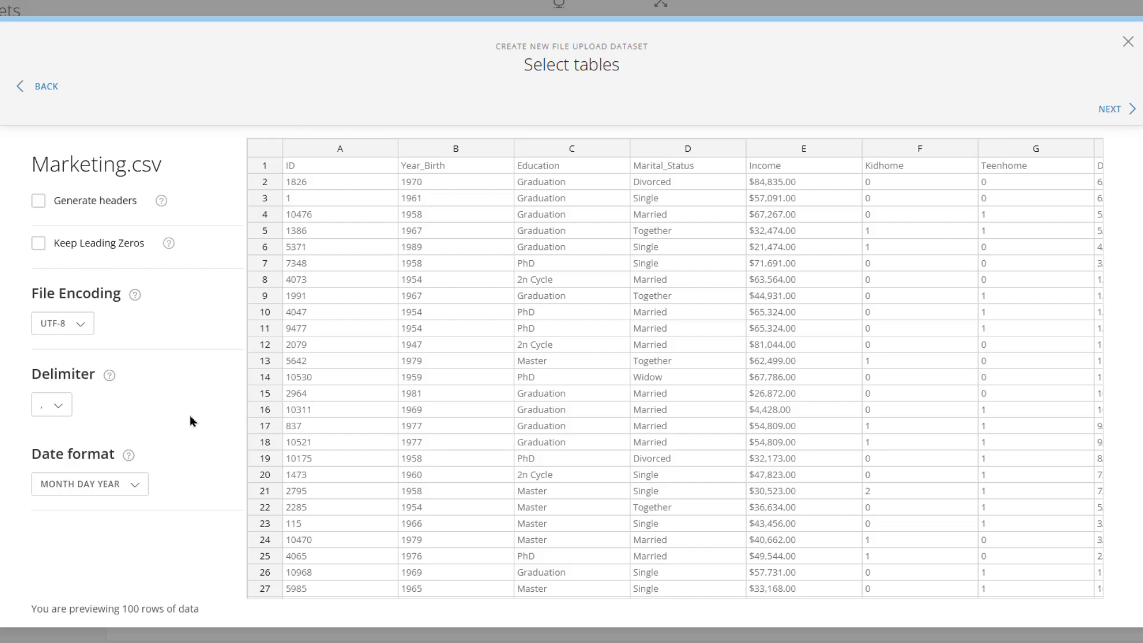
- Accept the table settings and name the dataset "Marketing Customers"
left_click(1110, 109)
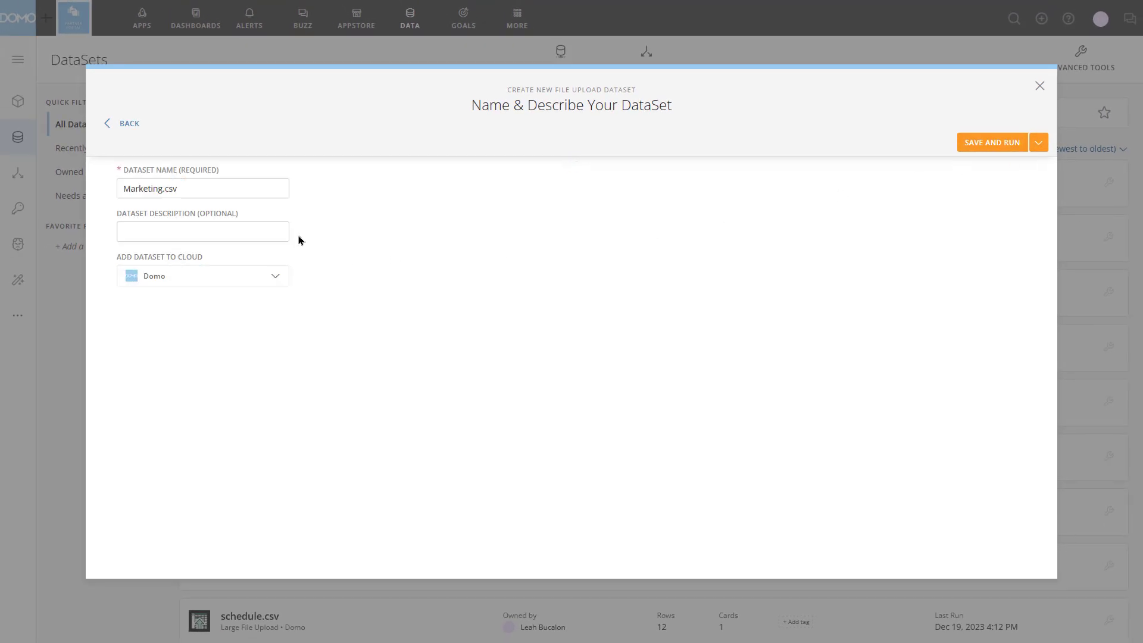
left_click(272, 189)
key("BackSpace")
key("BackSpace")
key("BackSpace")
type("Customers")
- Describe the dataset as "dataset with demographic data for marketing", and save and run it
left_click(253, 232)
type("dataset with demographic")
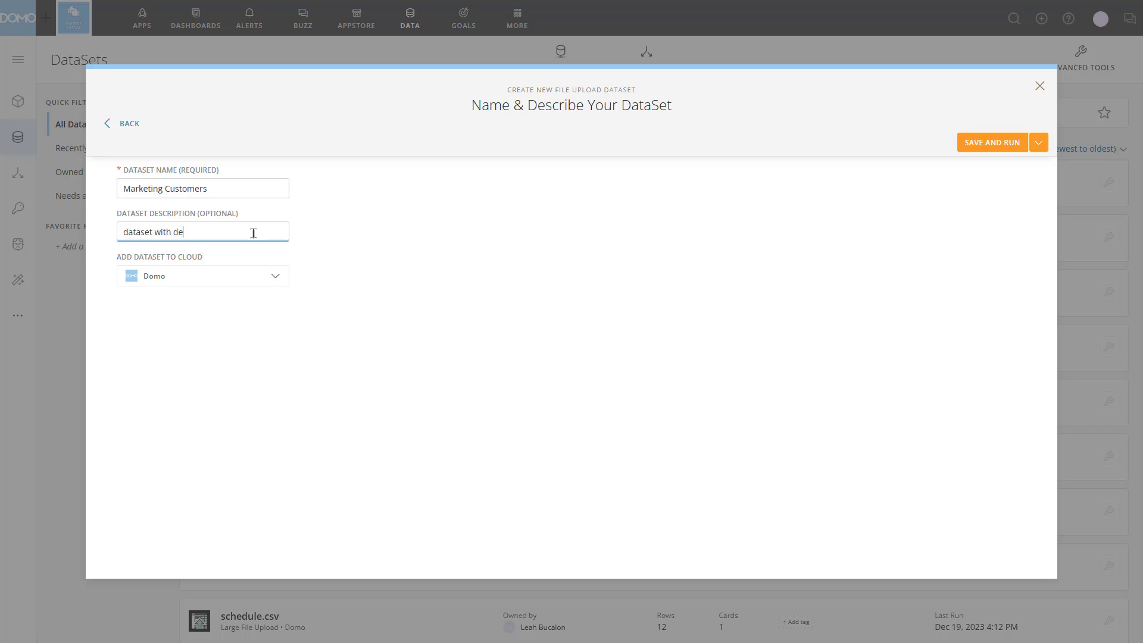
type(" data for marketing")
left_click(990, 143)
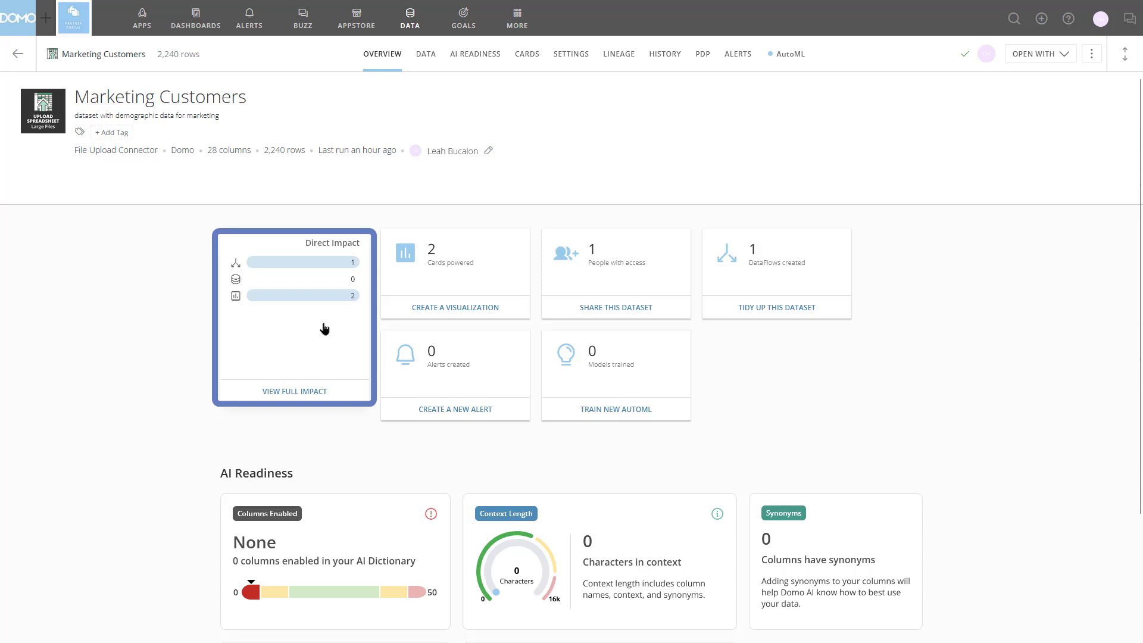
- View the dataset's full impact lineage and preview a new visualization, returning to the overview without saving the chart
left_click(314, 393)
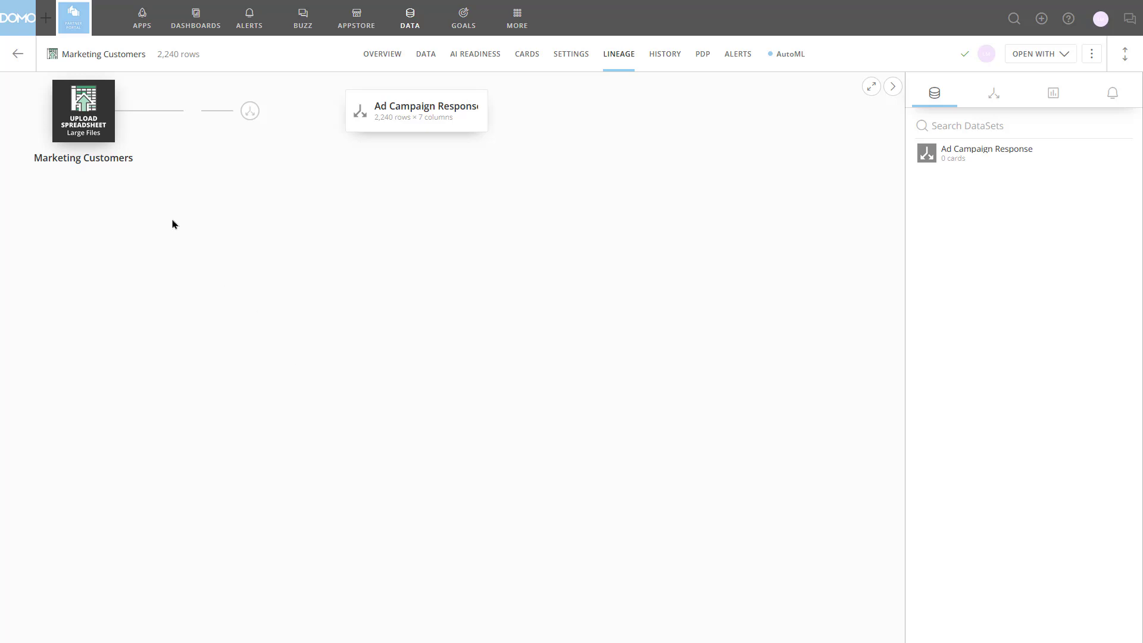
left_click(384, 56)
left_click(447, 308)
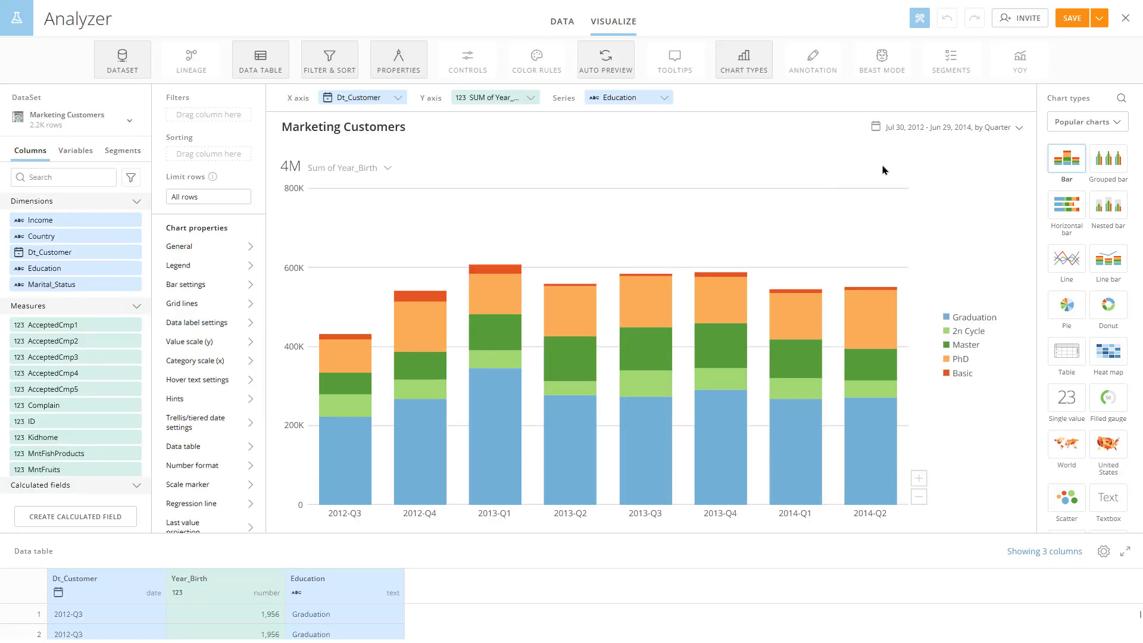
left_click(1125, 19)
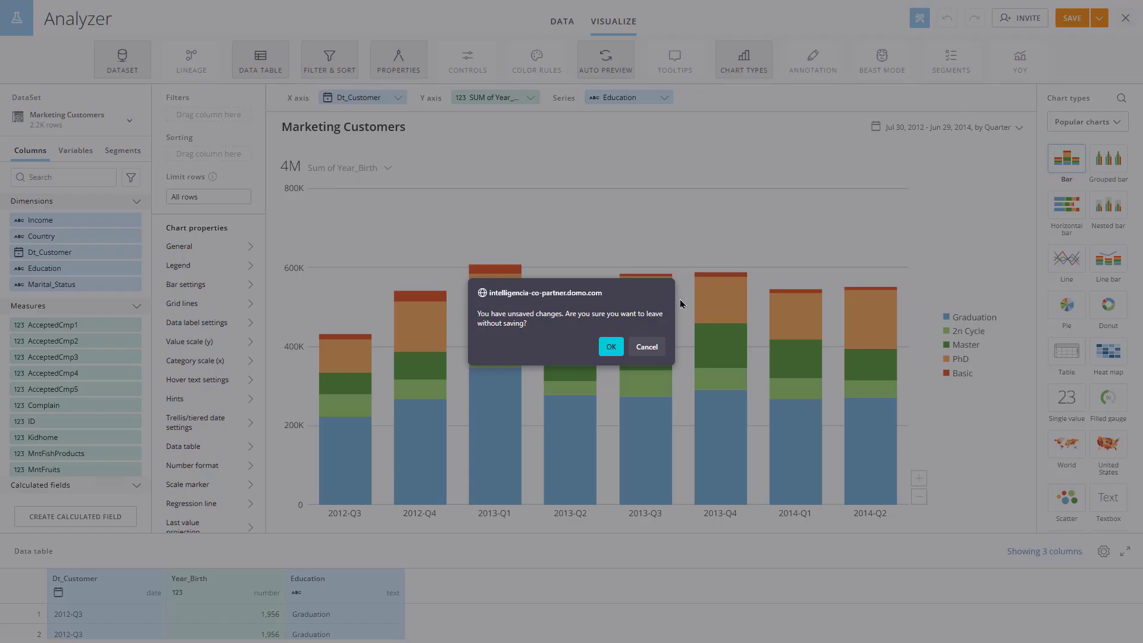
left_click(613, 348)
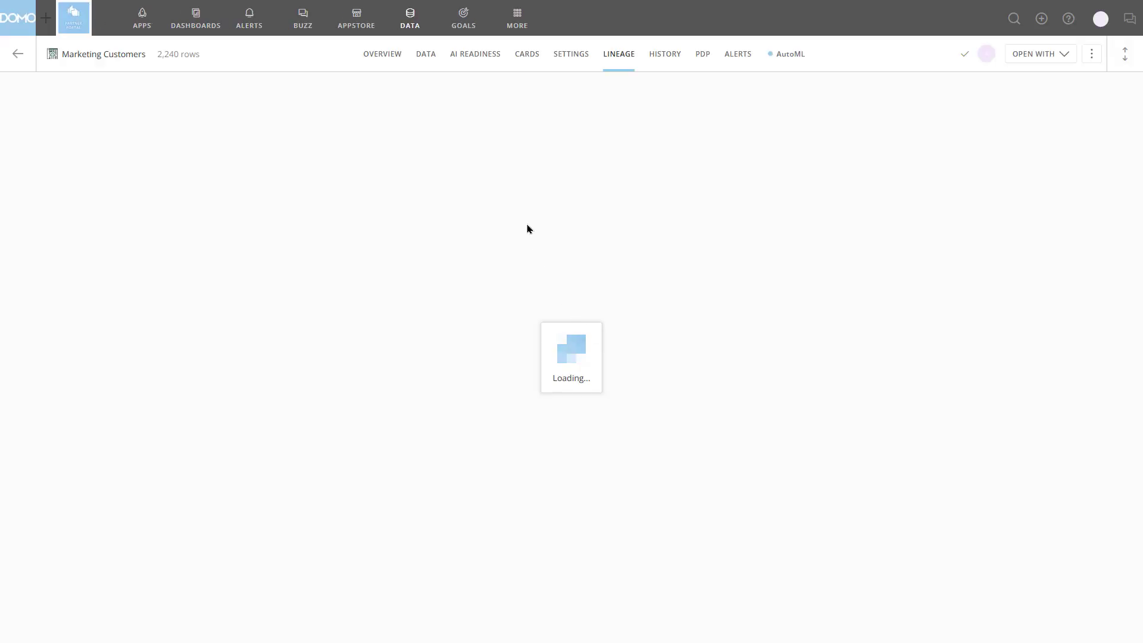
left_click(390, 57)
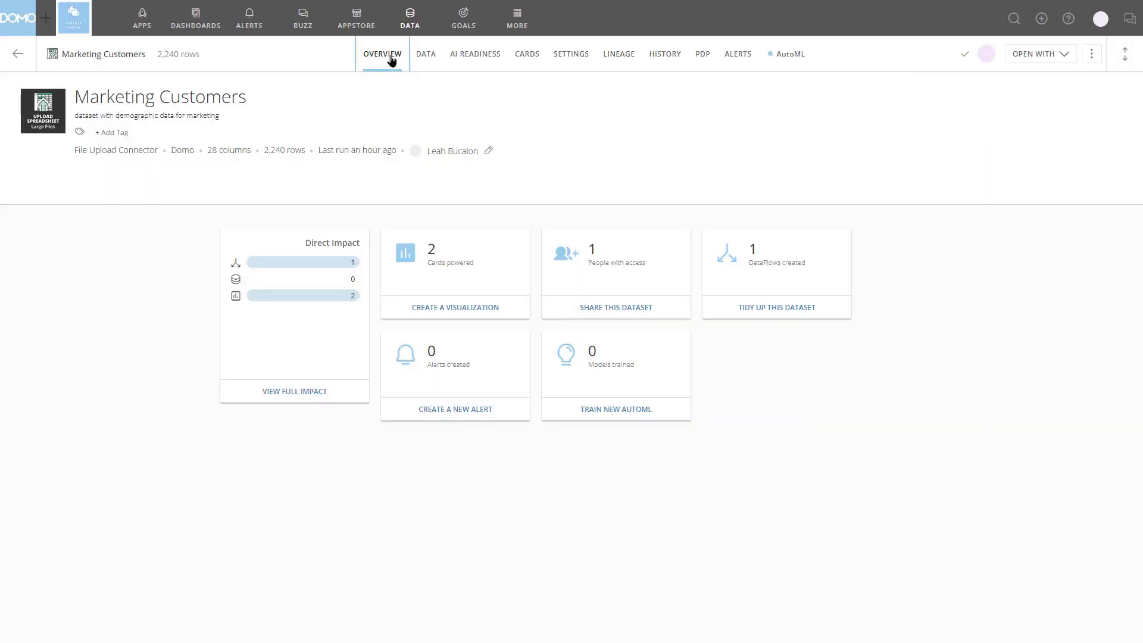
- Look at the dataset's sharing options and its new DataFlow canvas, cancelling both
left_click(593, 307)
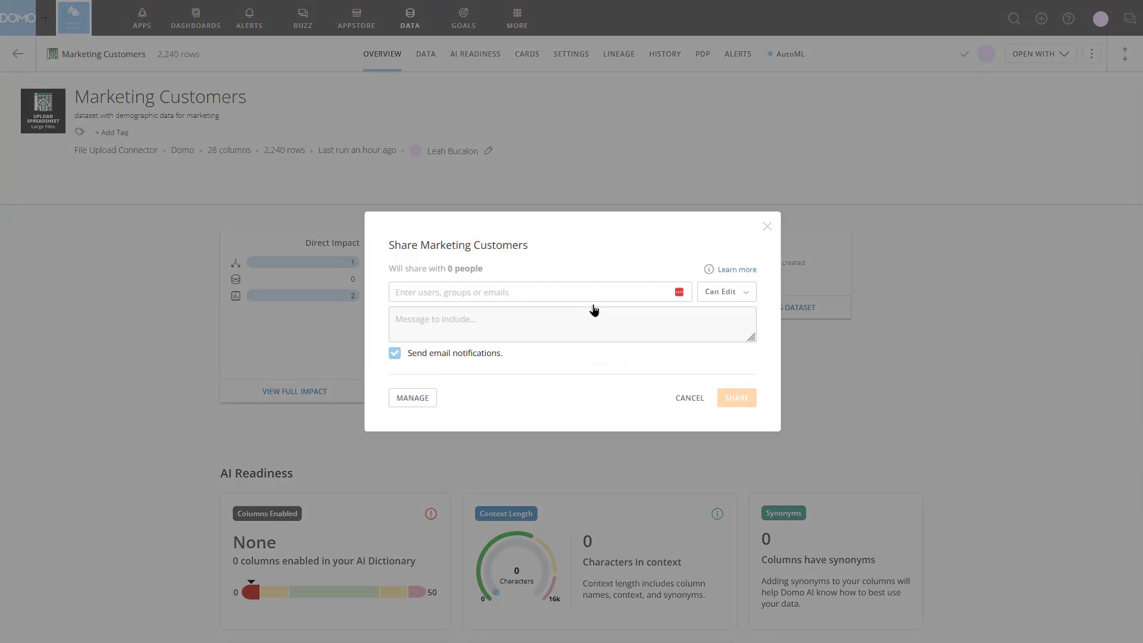
left_click(685, 399)
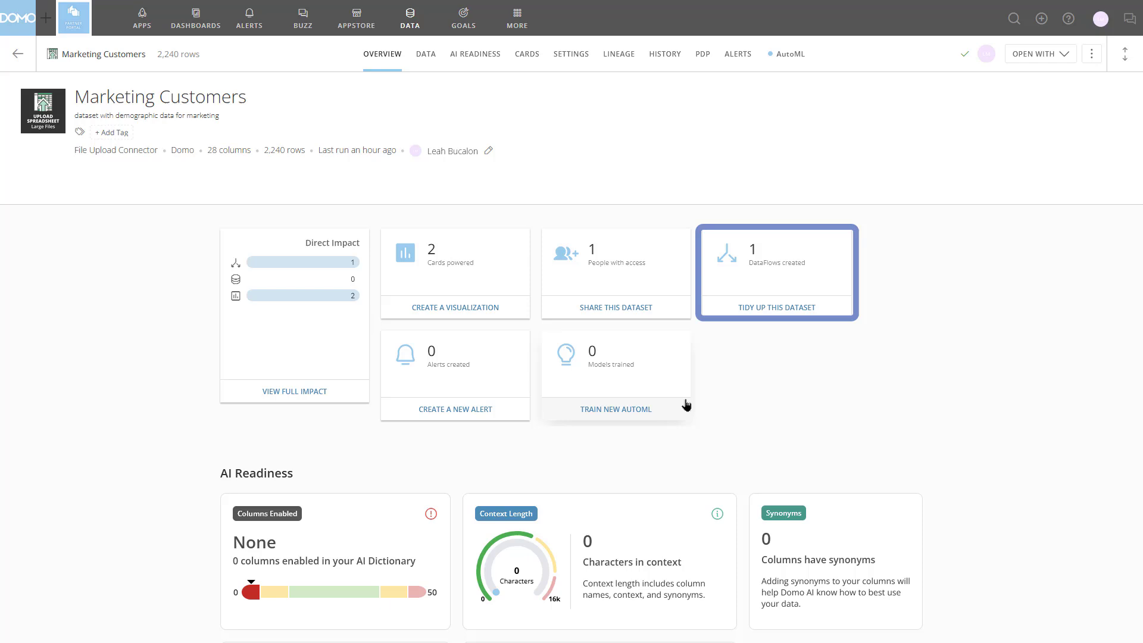
left_click(753, 317)
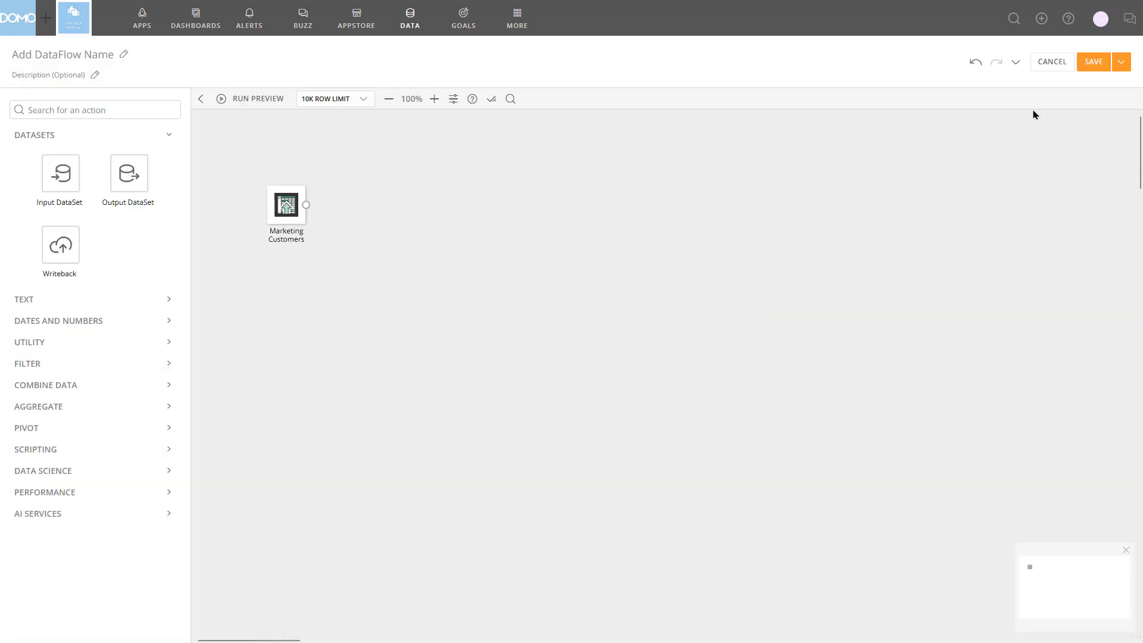
left_click(1053, 63)
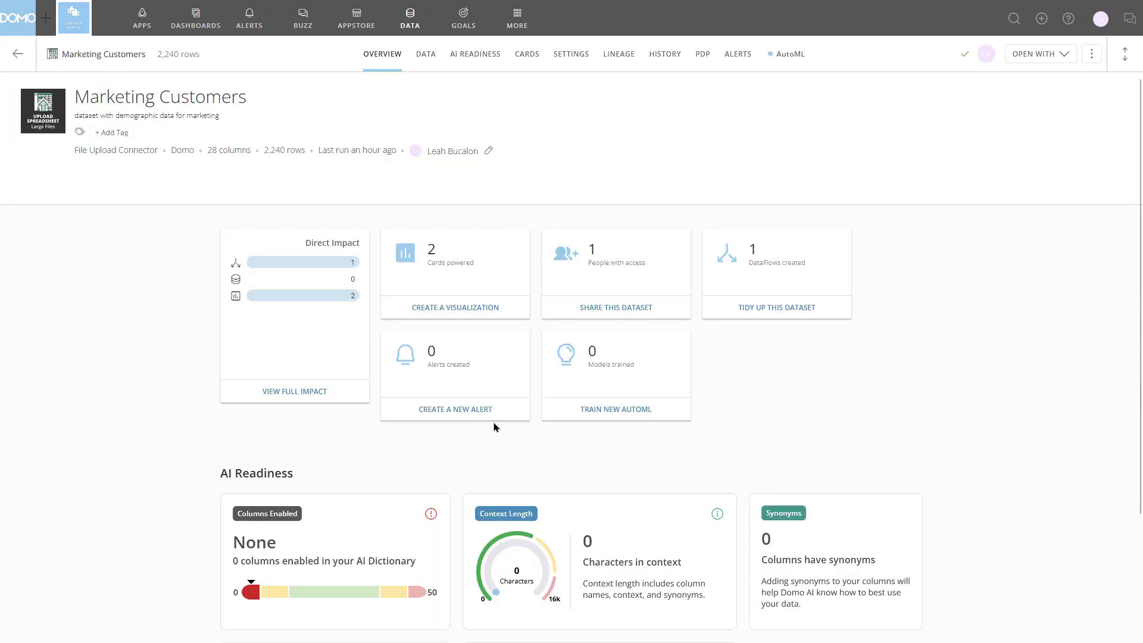
- Look at the rule setup for a new alert on the dataset and cancel it
left_click(493, 414)
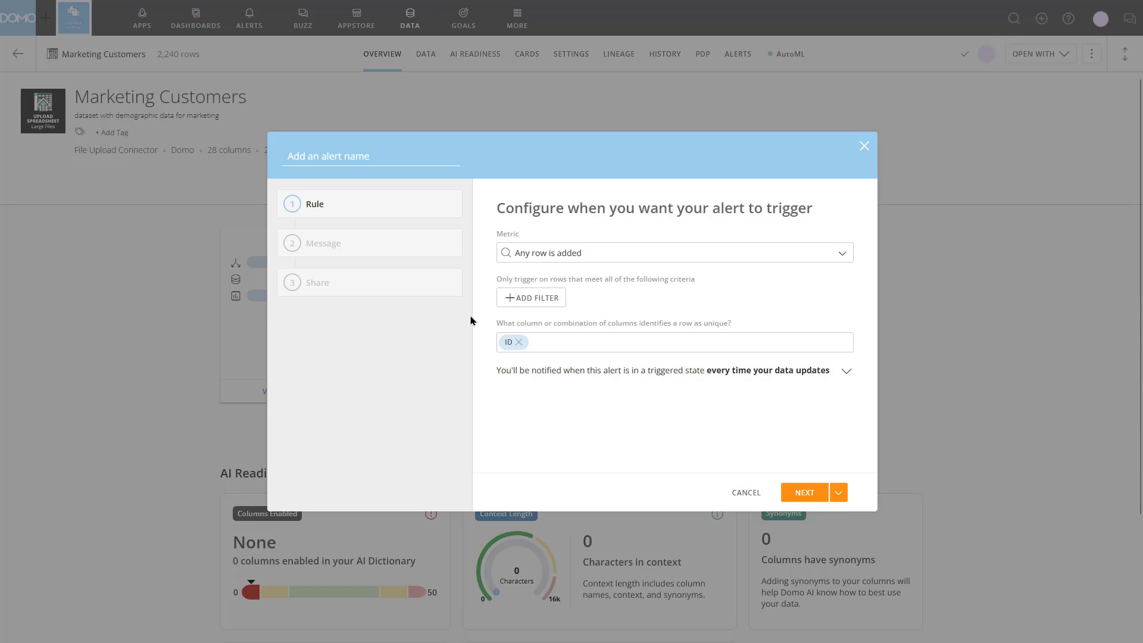
left_click(745, 492)
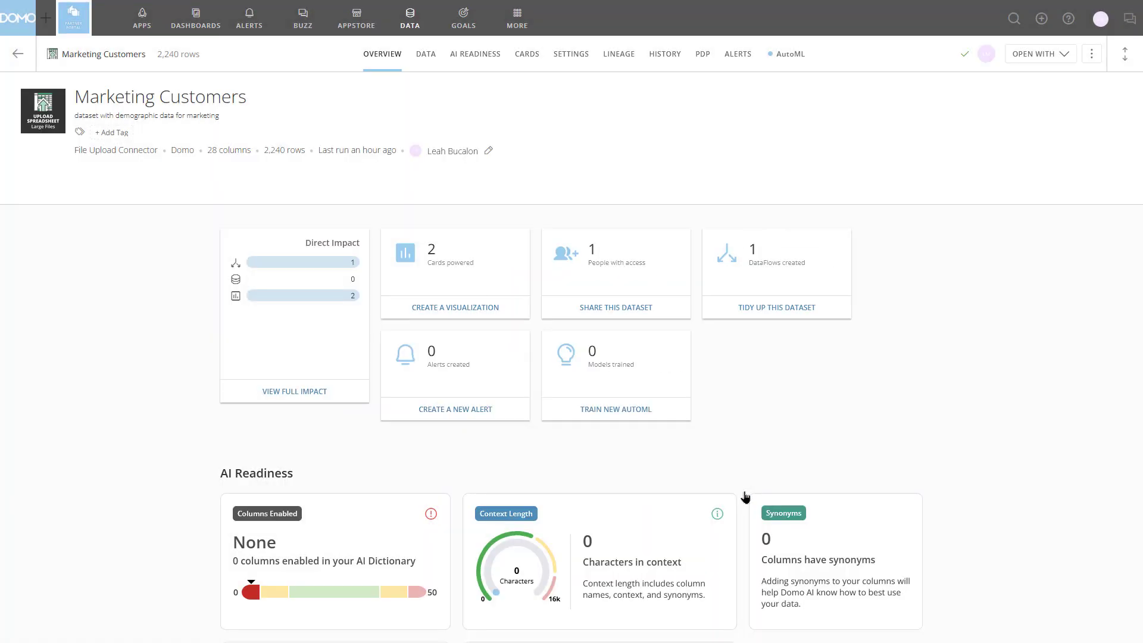
- Open the dataset's data, examine its column schema, and return to the table view
left_click(427, 59)
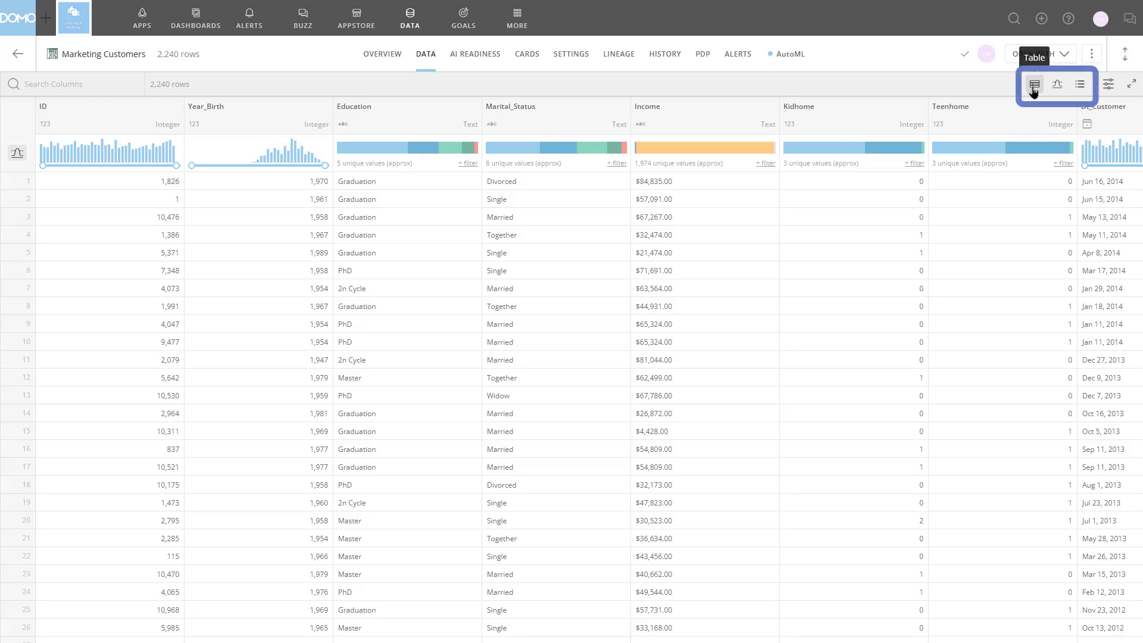
left_click(1081, 85)
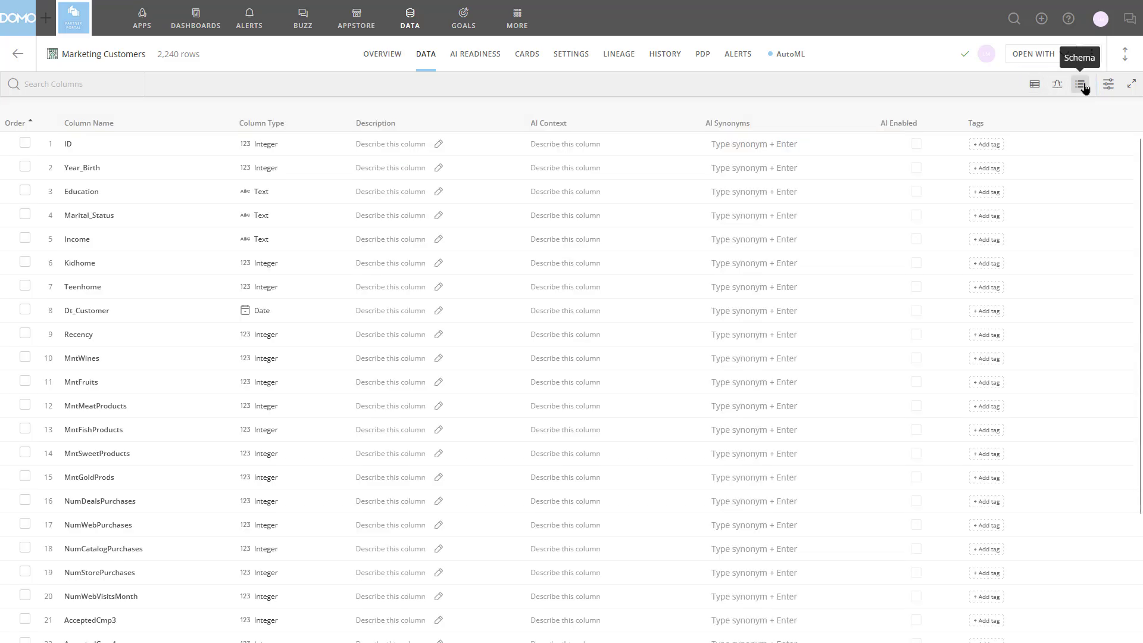
left_click(1039, 86)
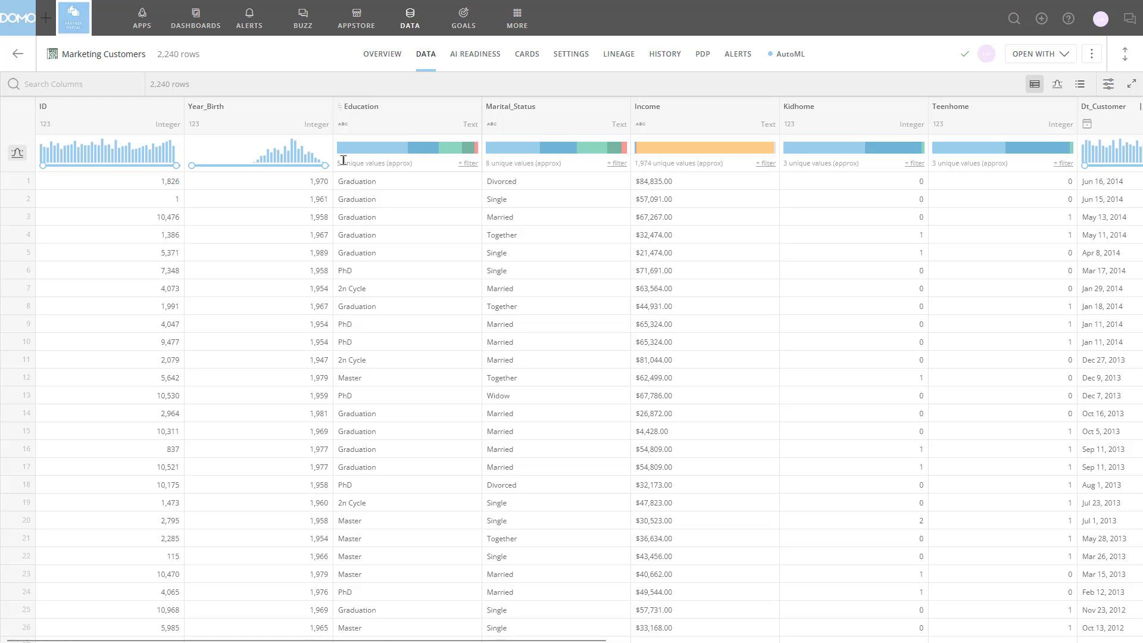
- Search the dataset's columns for "bi" and clear the search
mouse_move(344, 160)
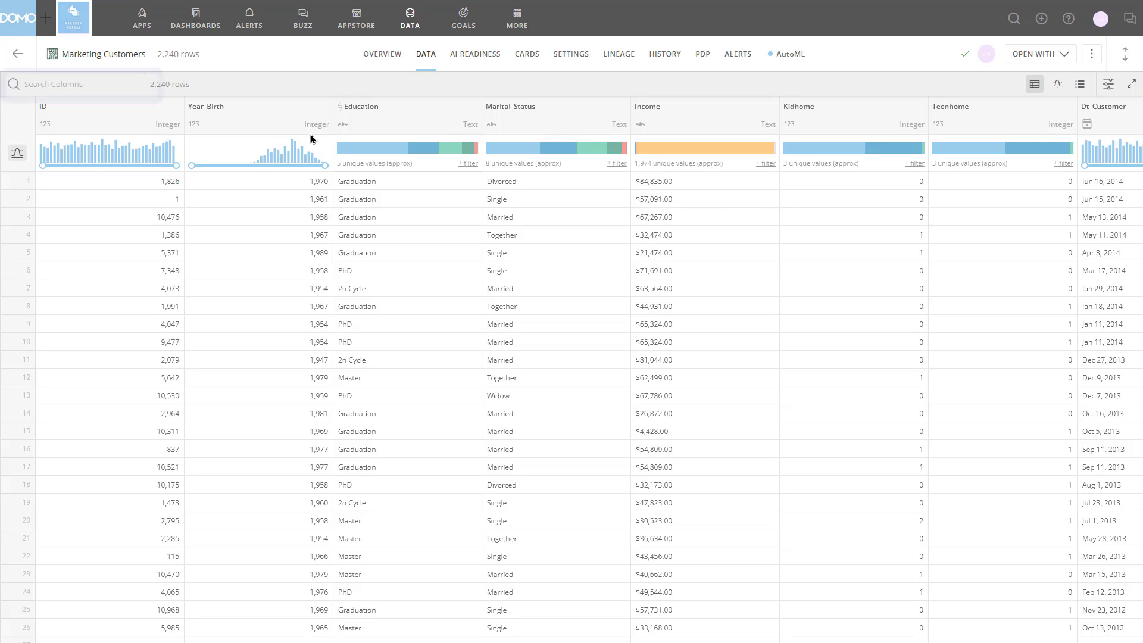
left_click(88, 84)
type("bi")
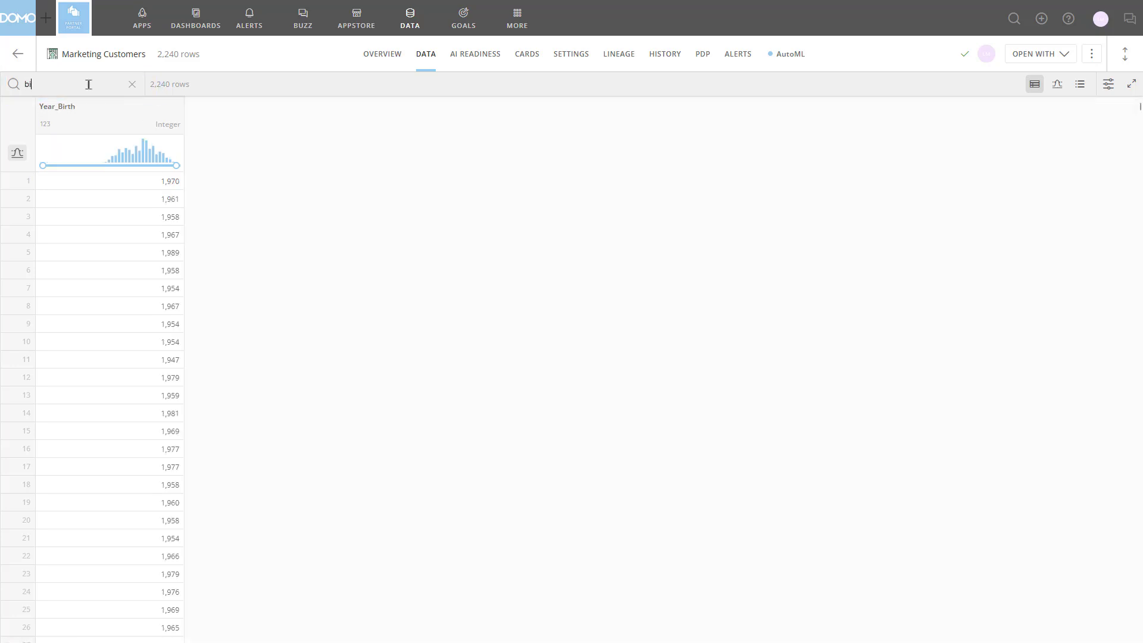
key("BackSpace")
key("BackSpace")
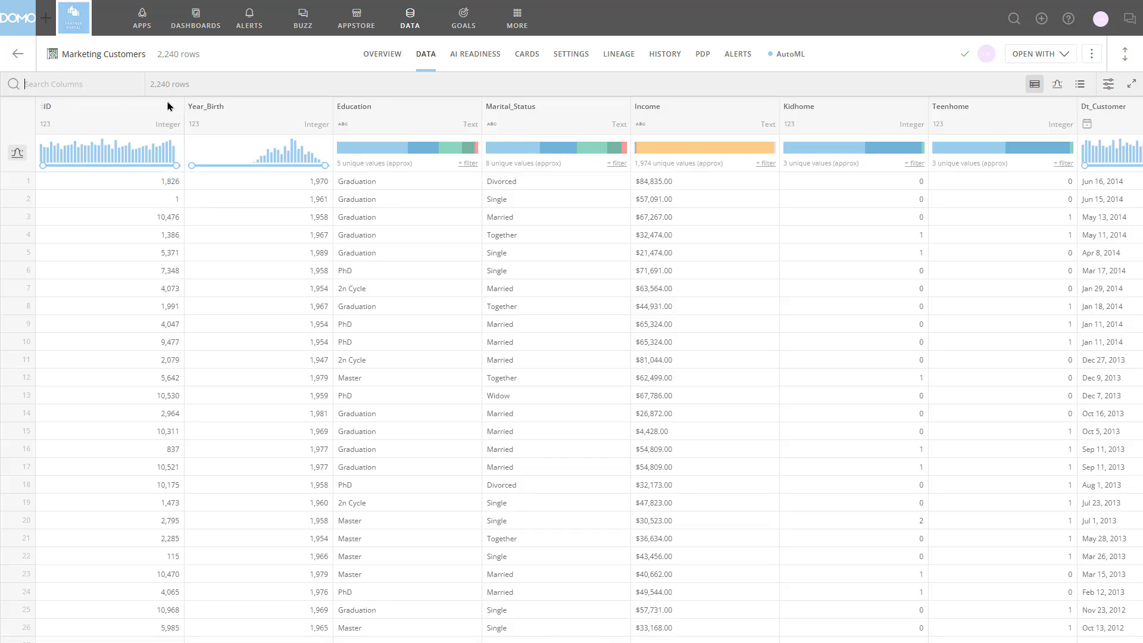
- Sort the table rows by Year_Birth in descending order
left_click(190, 109)
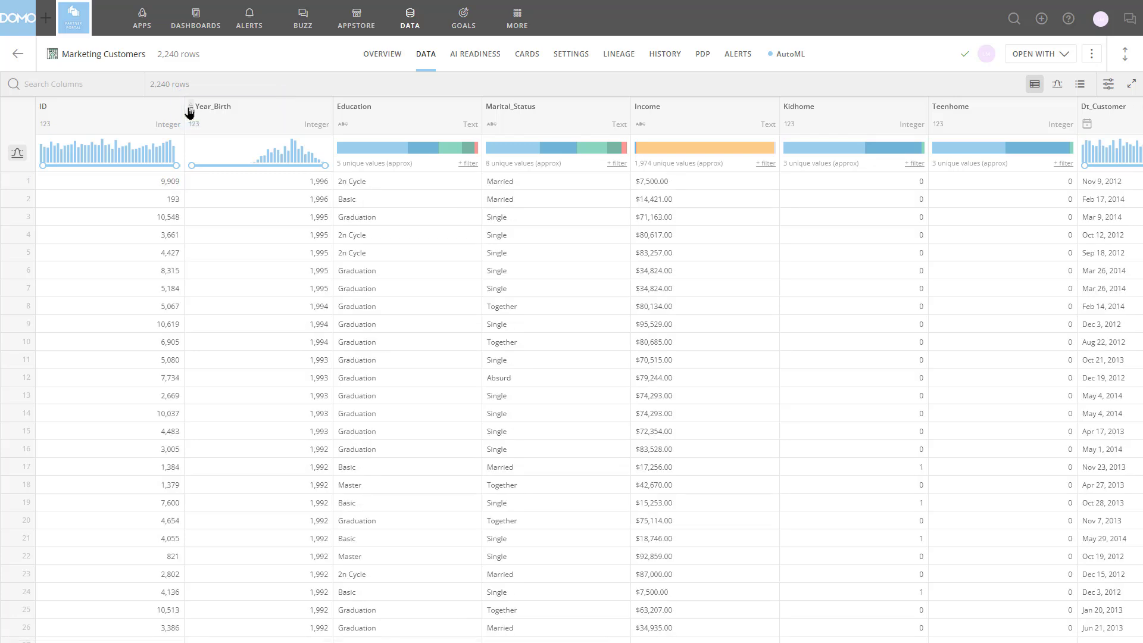
- Sort the table rows by Year_Birth in ascending order
left_click(190, 110)
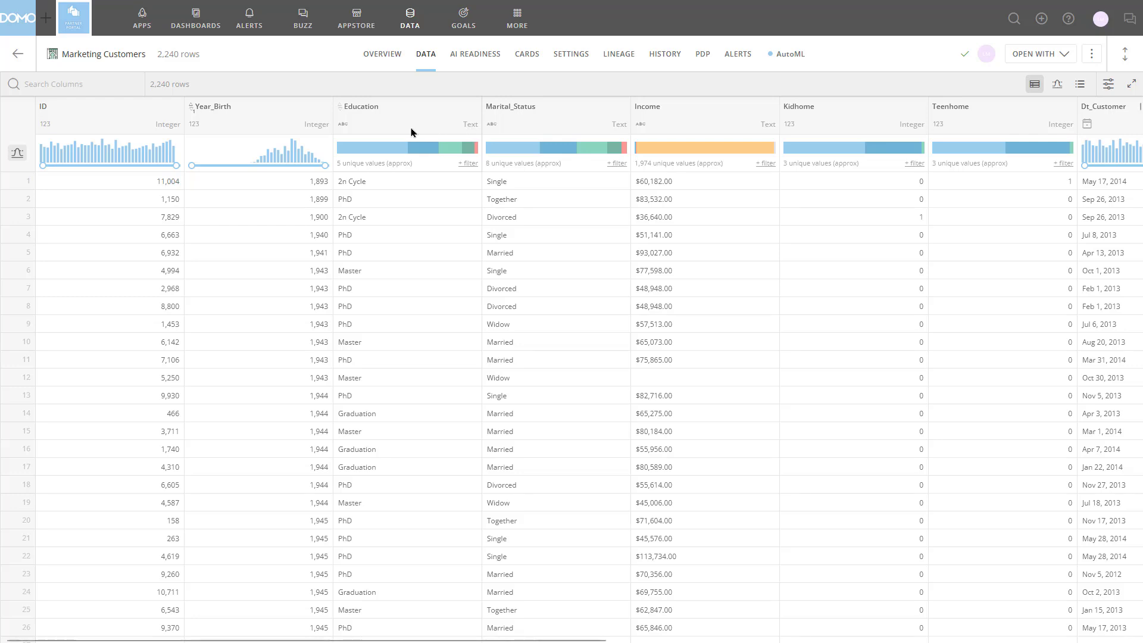
- Filter the rows to the Graduation education level, remove that filter, and repeat the same with PhD
left_click(392, 149)
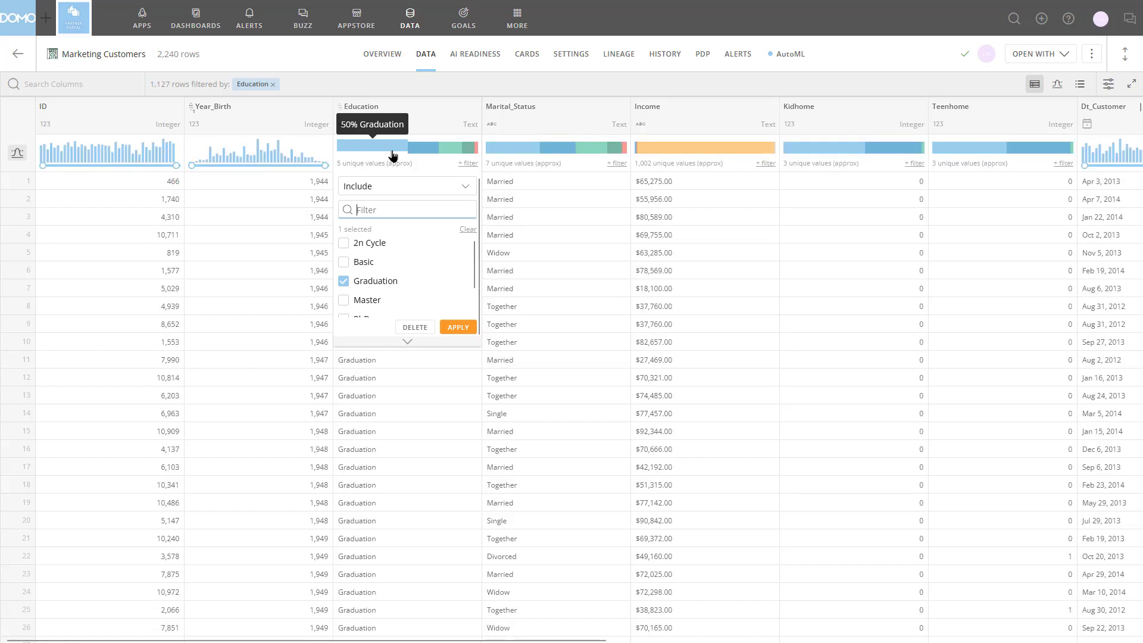
left_click(415, 327)
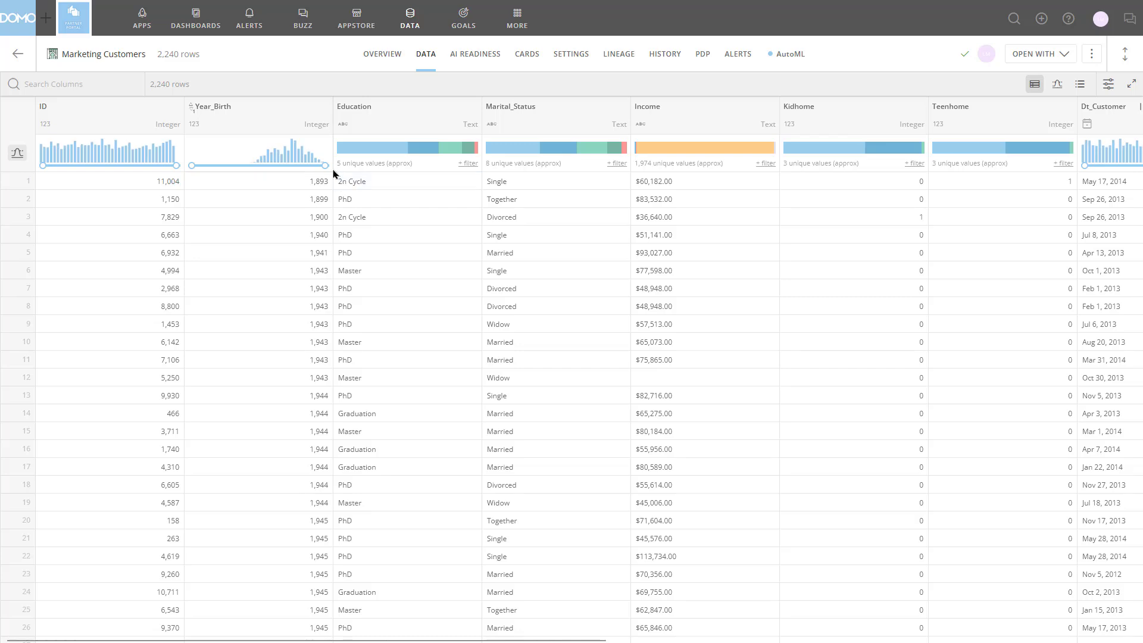
left_click(426, 156)
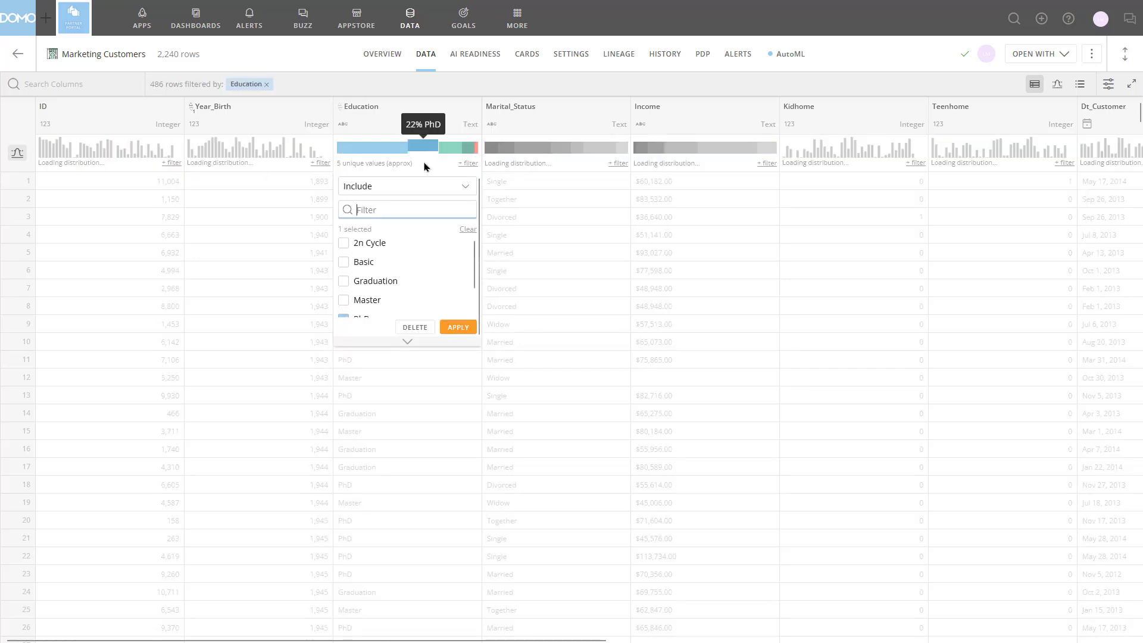
left_click(415, 327)
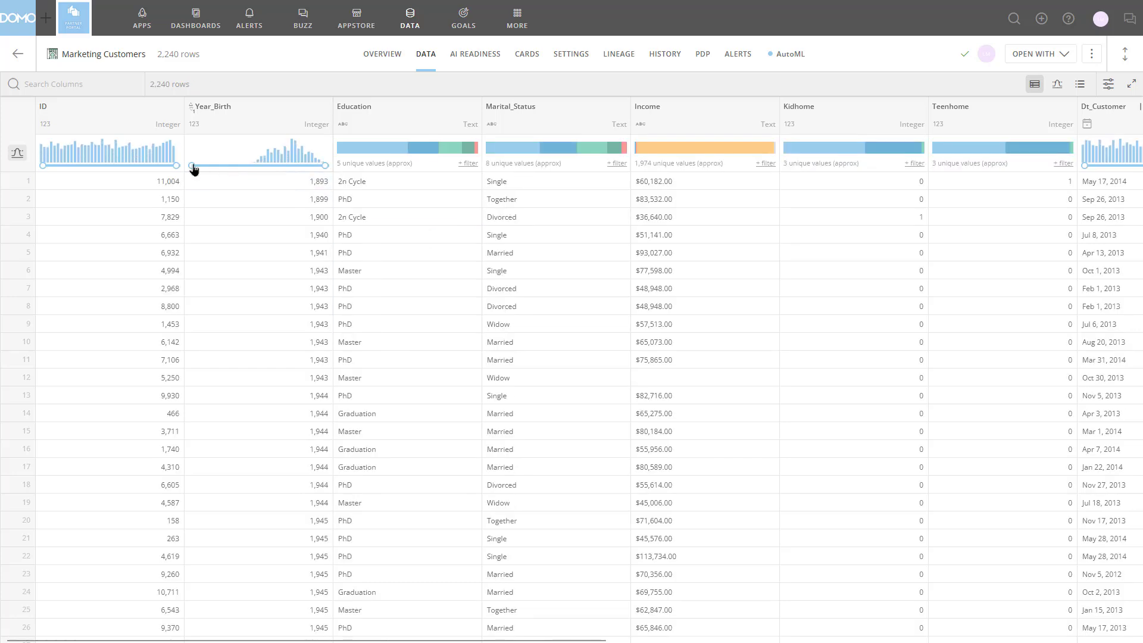
- Filter the rows to Year_Birth greater than or equal to 1938 from the column's histogram and remove the applied filter
left_click_drag(194, 170, 253, 168)
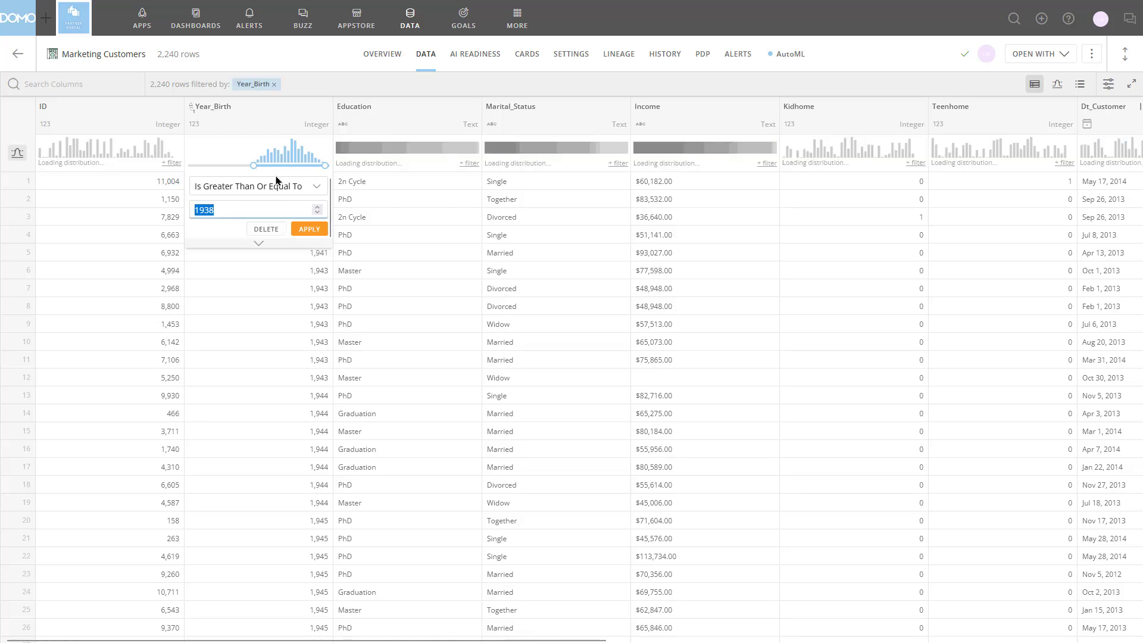
left_click(300, 229)
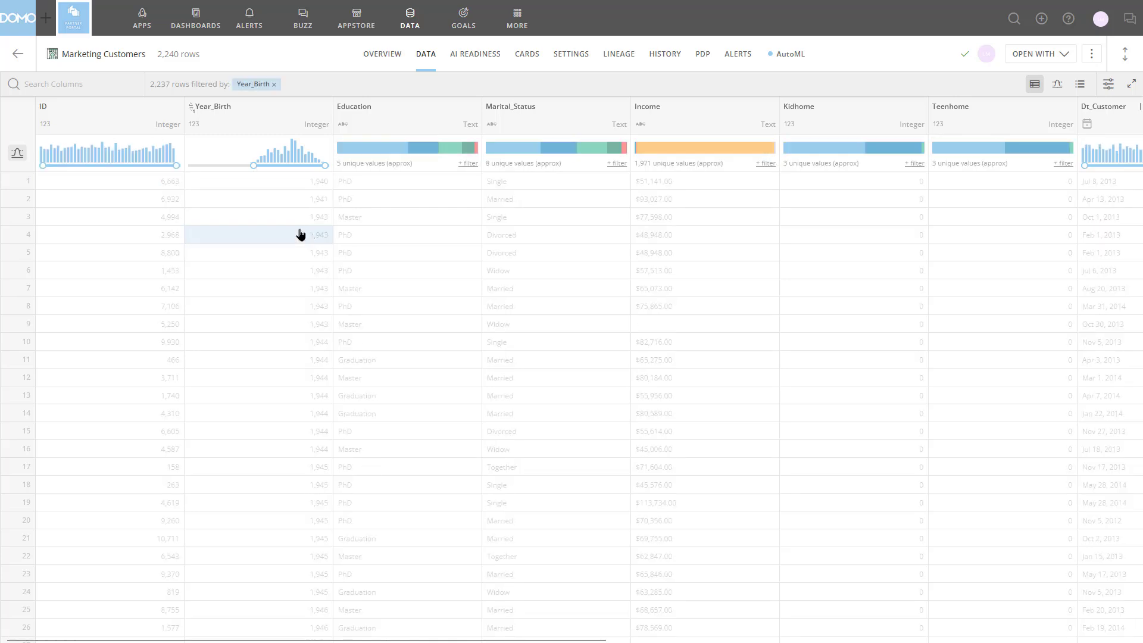
left_click(274, 85)
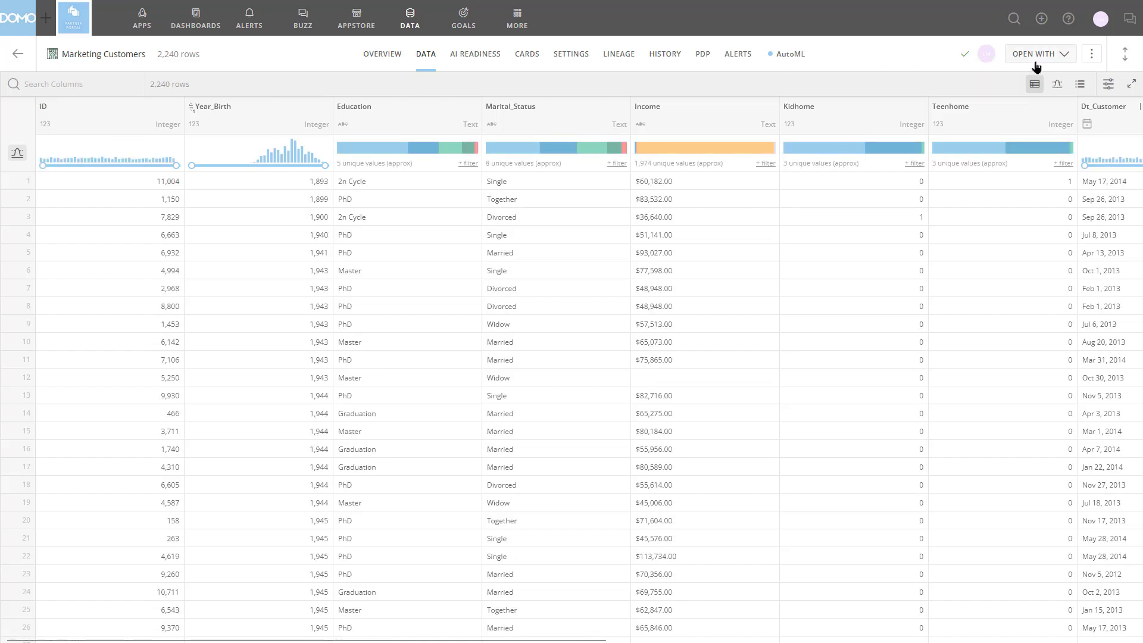
- Examine the dataset's column schema and the statistics with distributions and correlations for each column
left_click(1057, 84)
left_click(1079, 84)
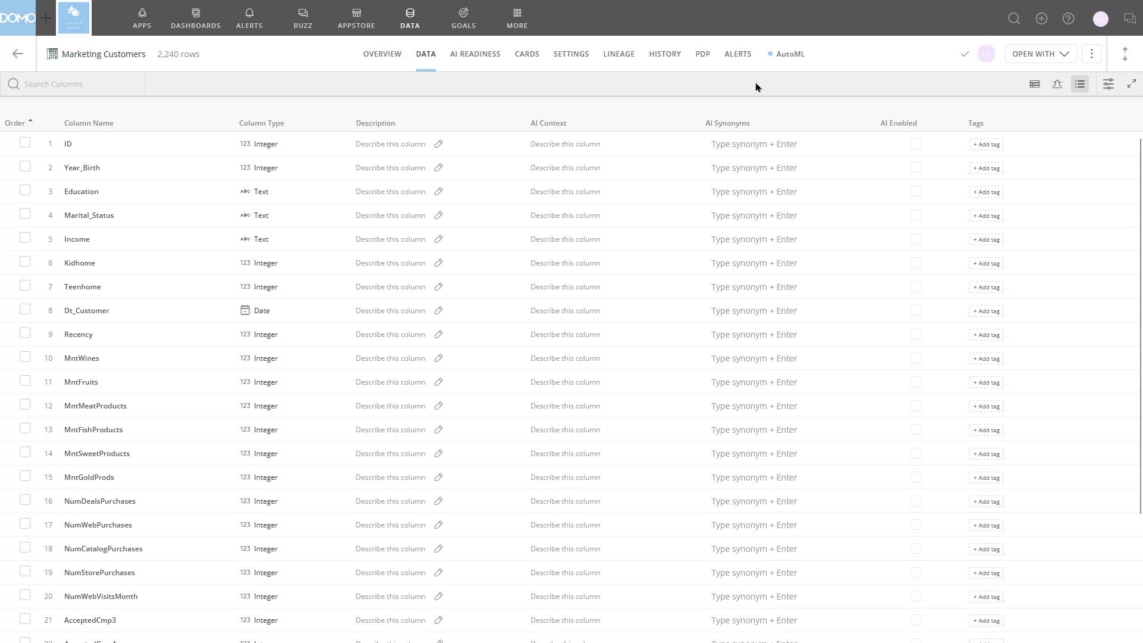
left_click(1055, 91)
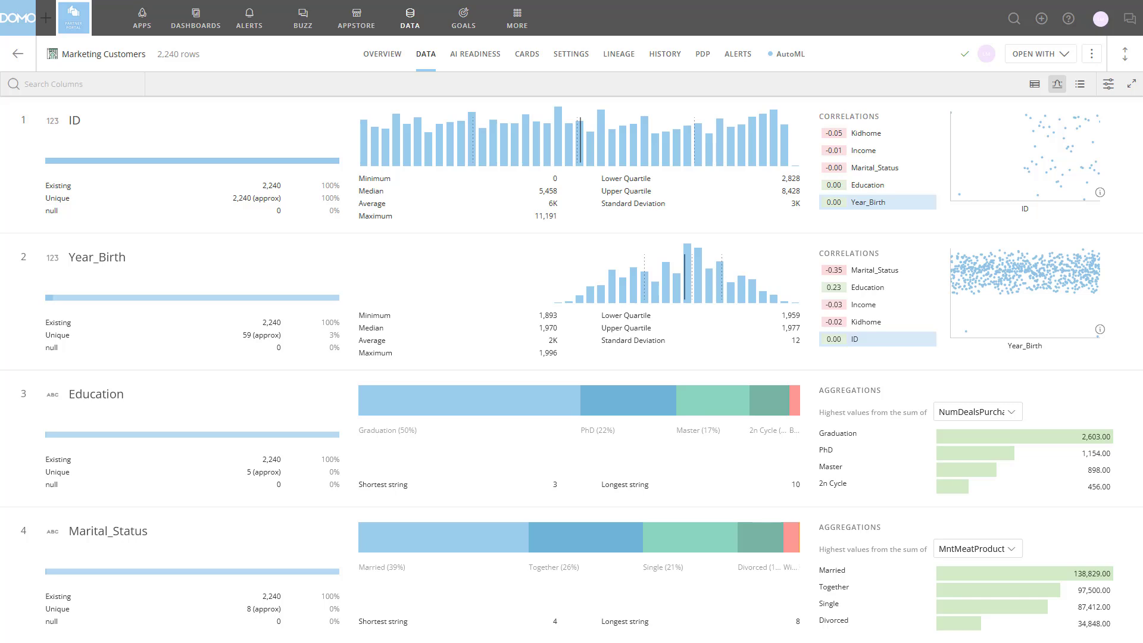
- Look at the dataset's connected cards and review its settings for file details, table selection and update mode
left_click(531, 67)
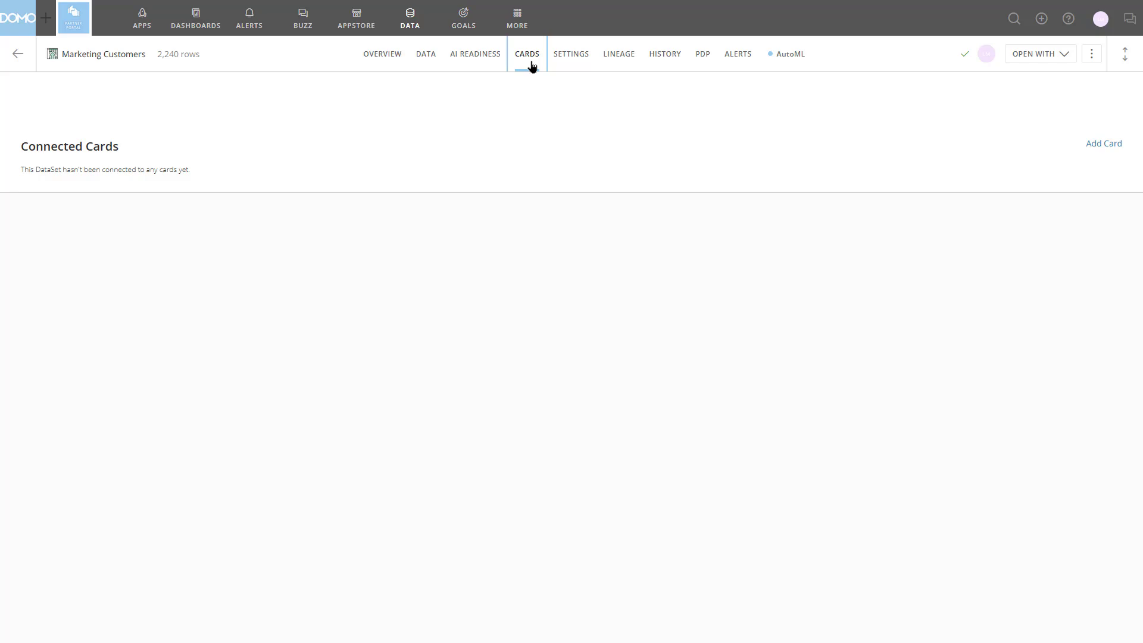
left_click(580, 65)
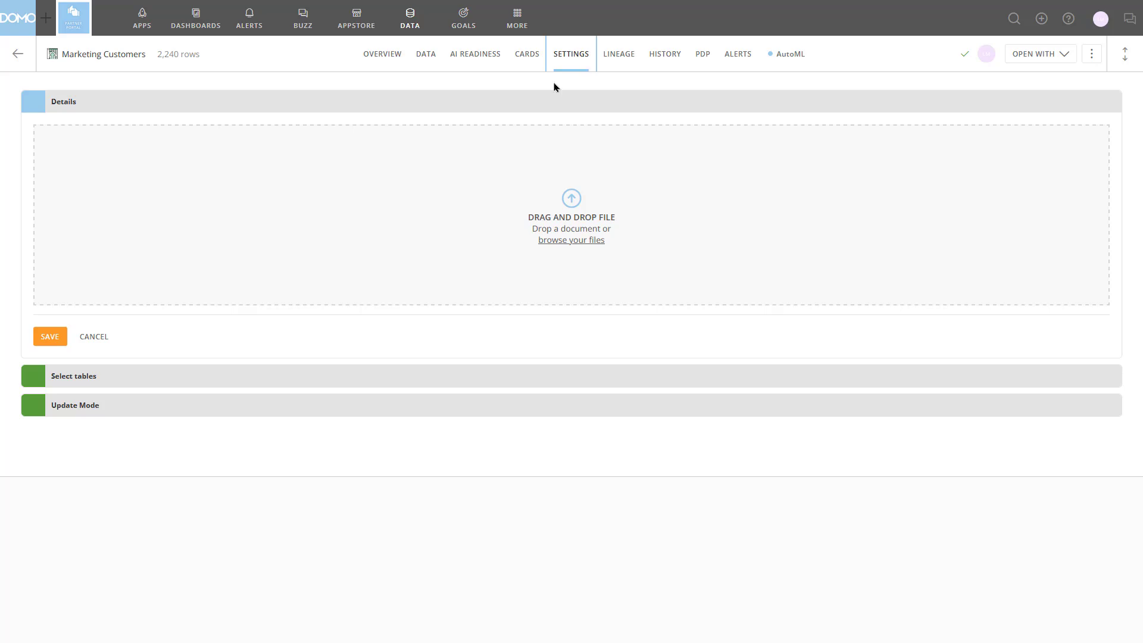
left_click(302, 375)
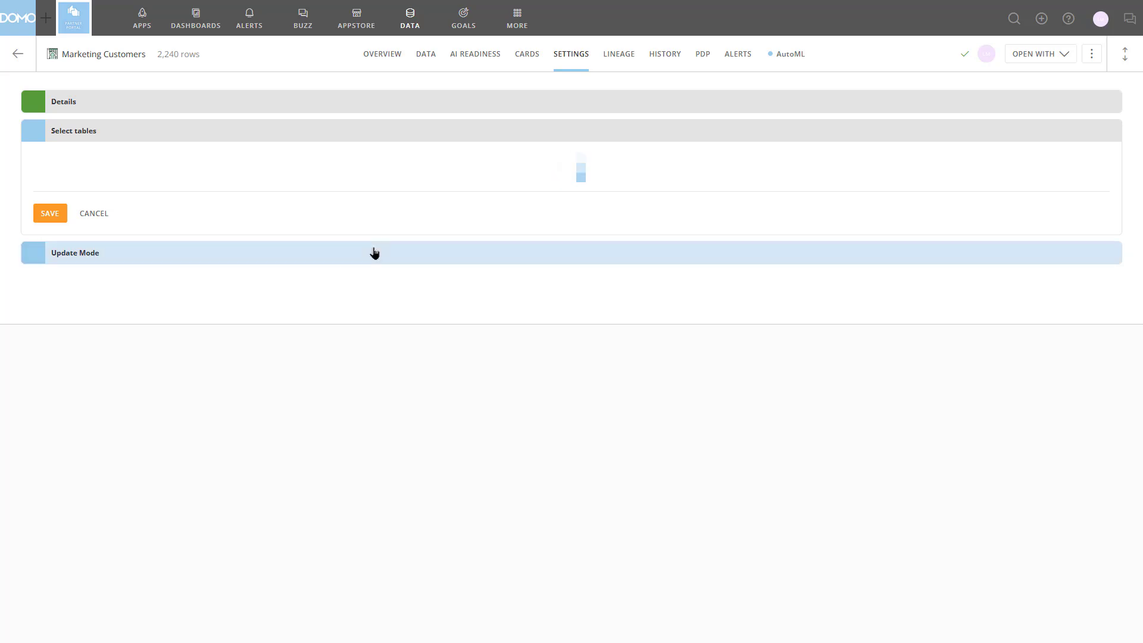
scroll(600, 154, "down", 1)
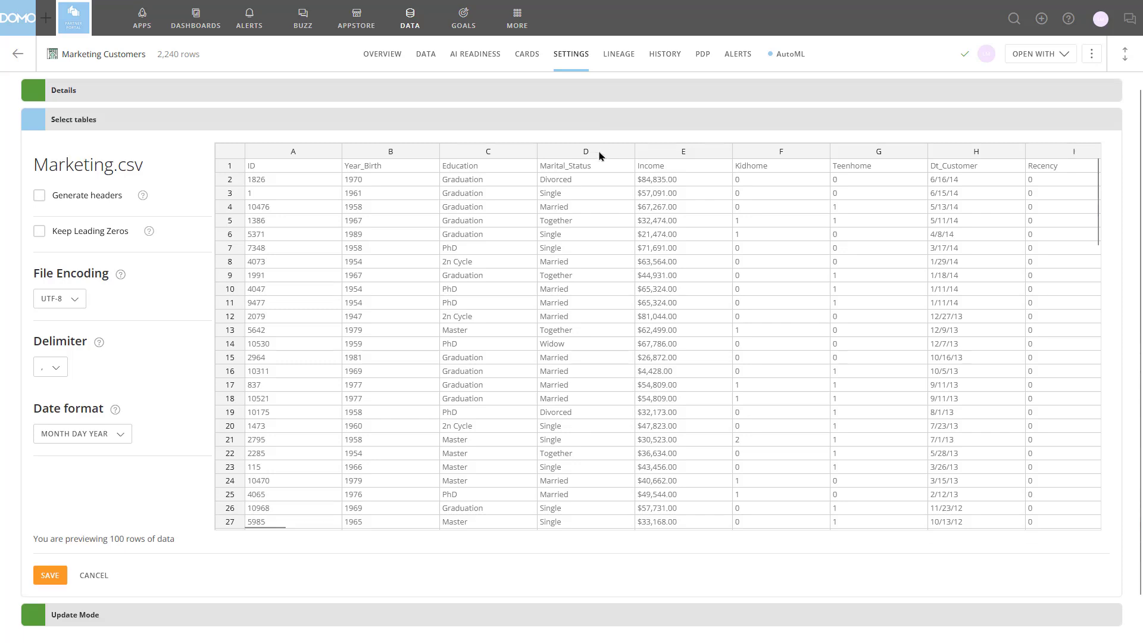
left_click(238, 574)
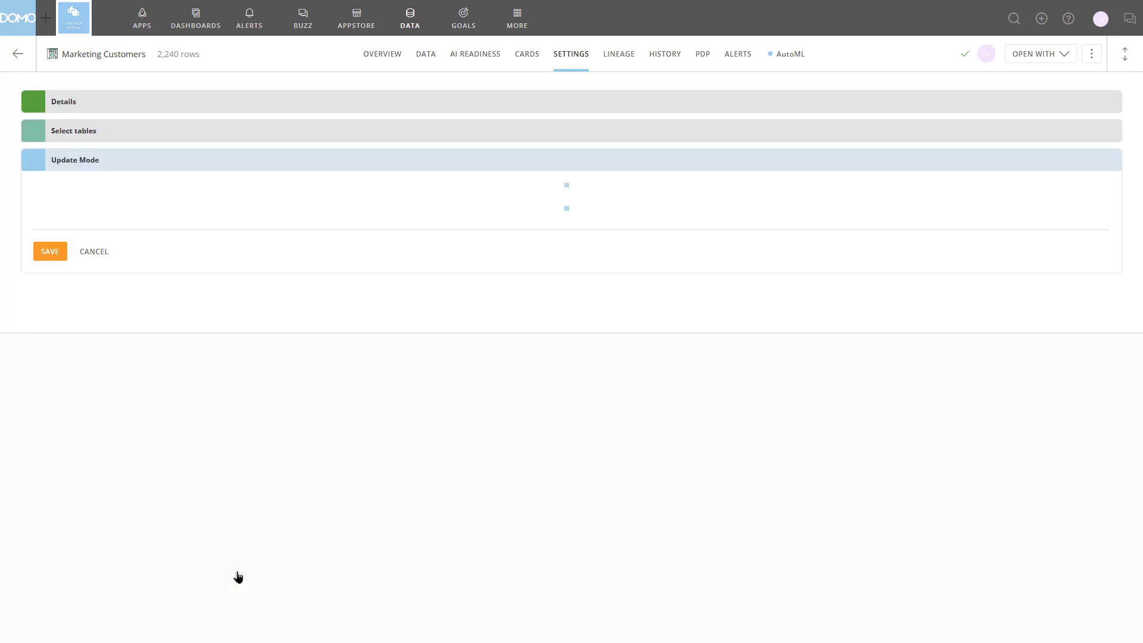
- View the dataset's lineage and check which actions are available for the manual update in its run history
left_click(623, 60)
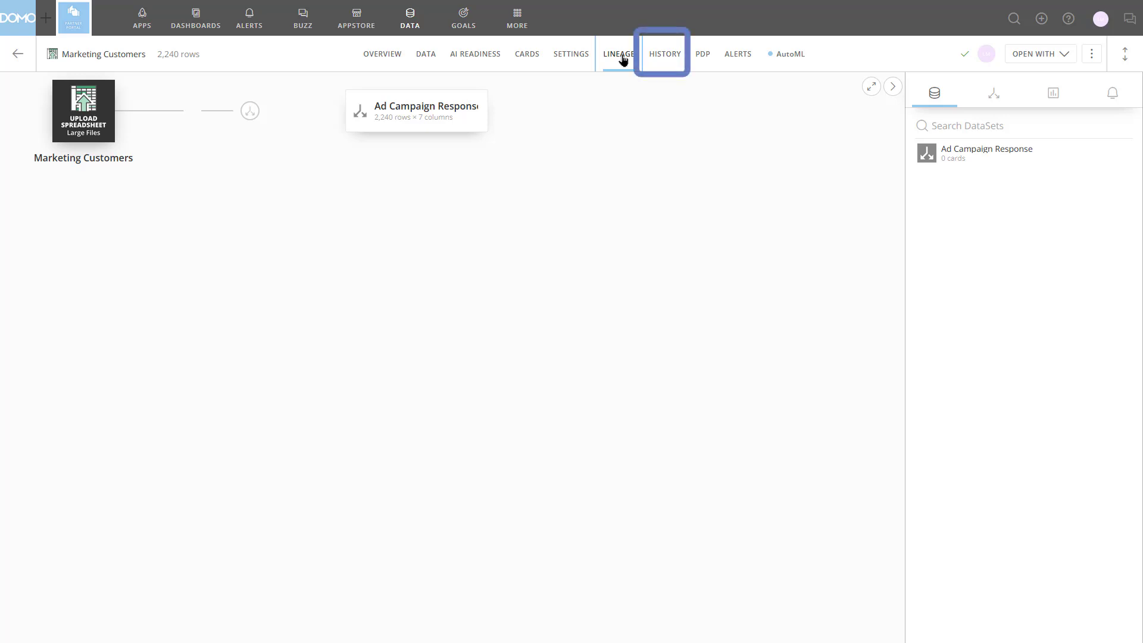
left_click(680, 57)
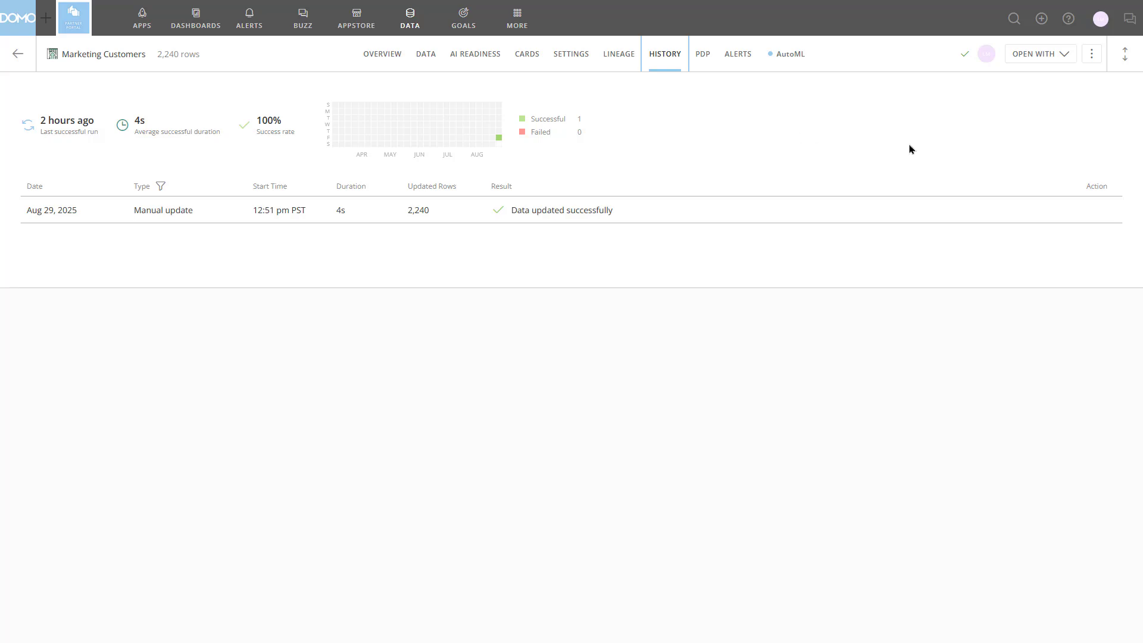
mouse_move(1061, 213)
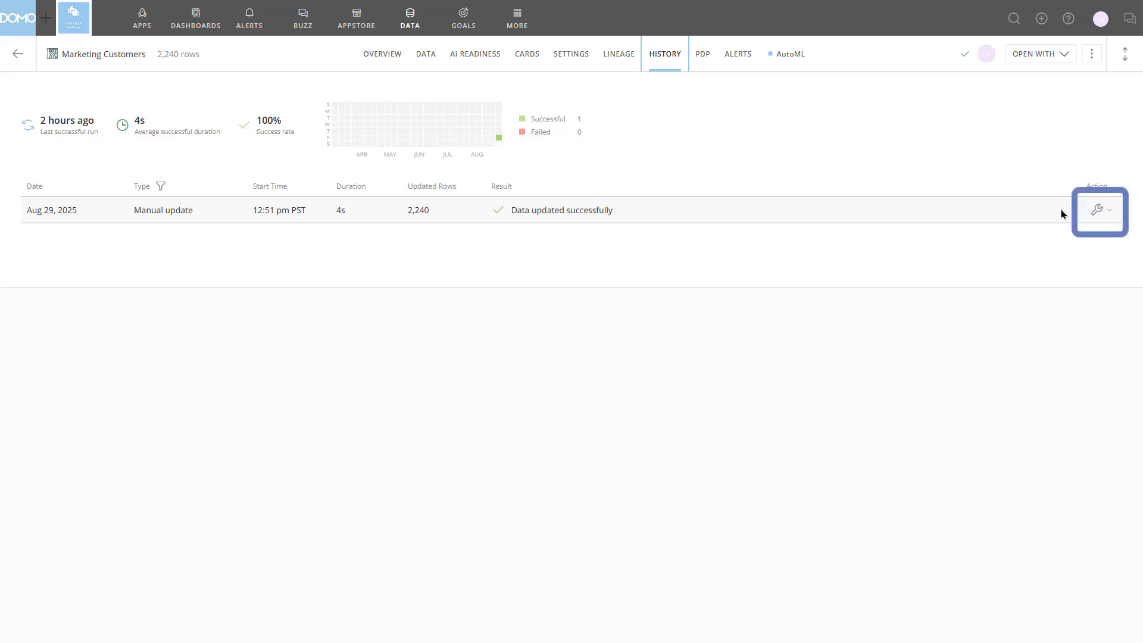
left_click(1098, 211)
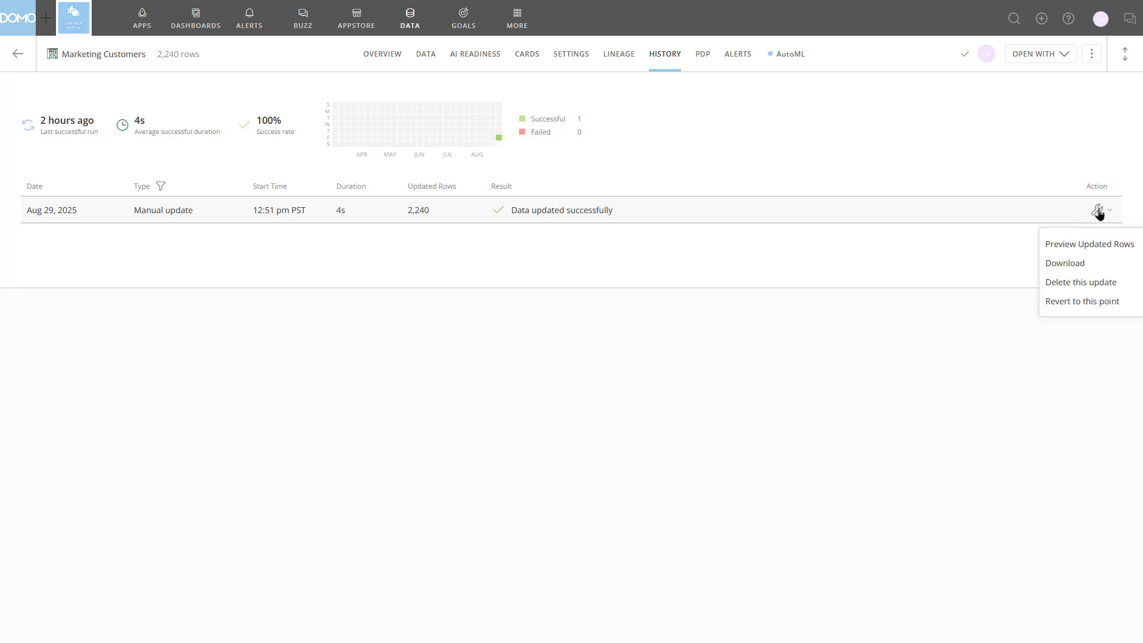
left_click(935, 158)
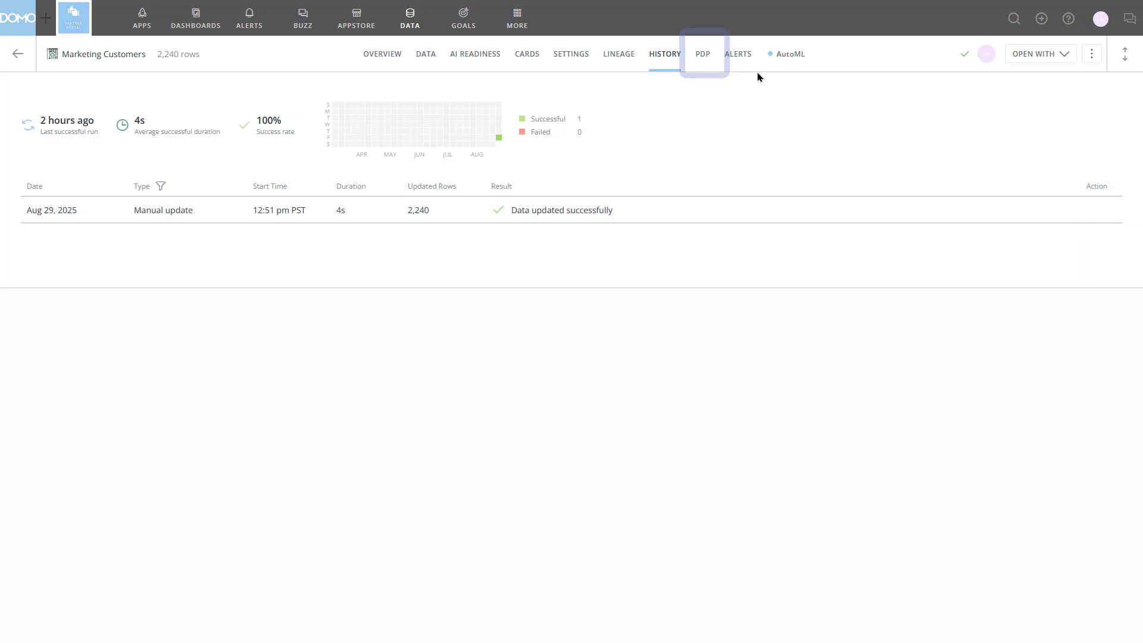
- Look through the dataset's Personalized Data Permissions policies, its alerts and the AutoML introduction
left_click(703, 55)
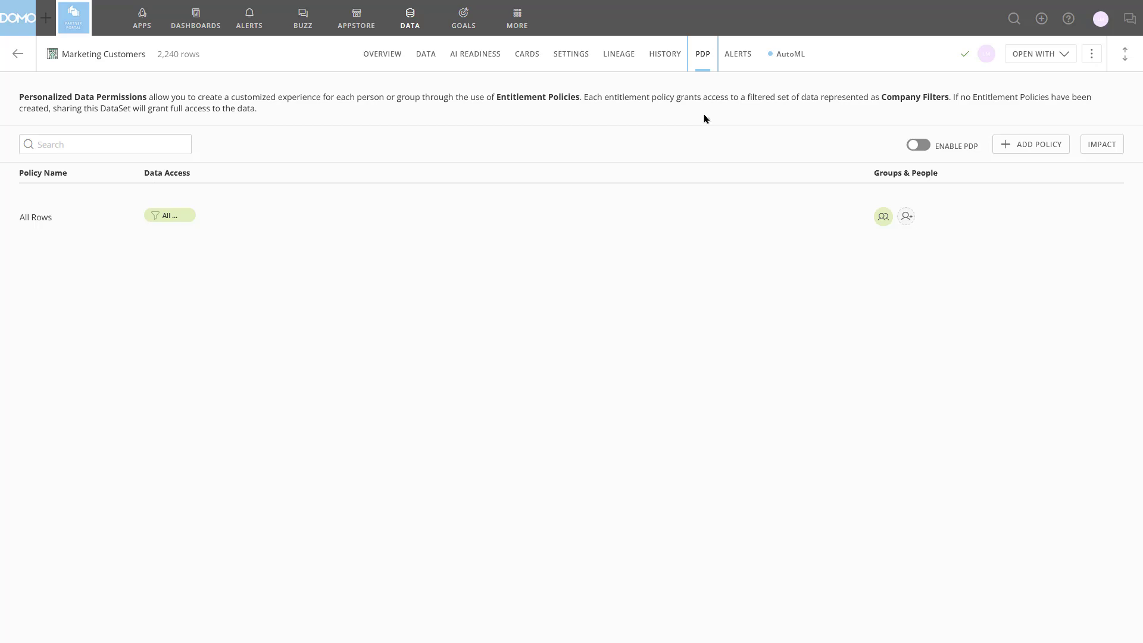
left_click(745, 54)
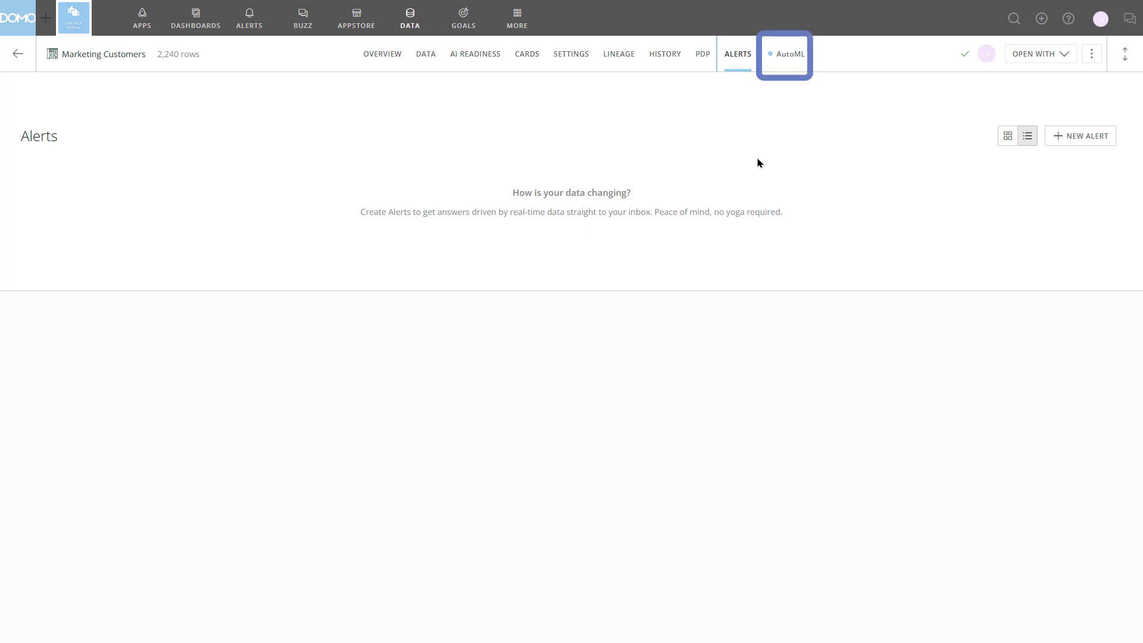
left_click(775, 69)
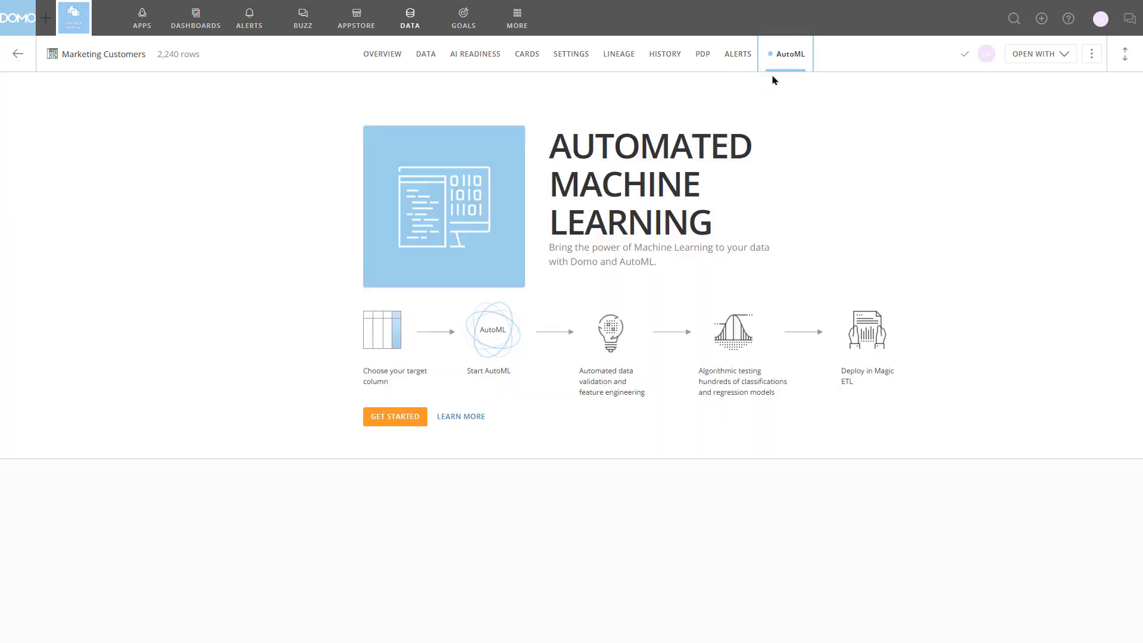